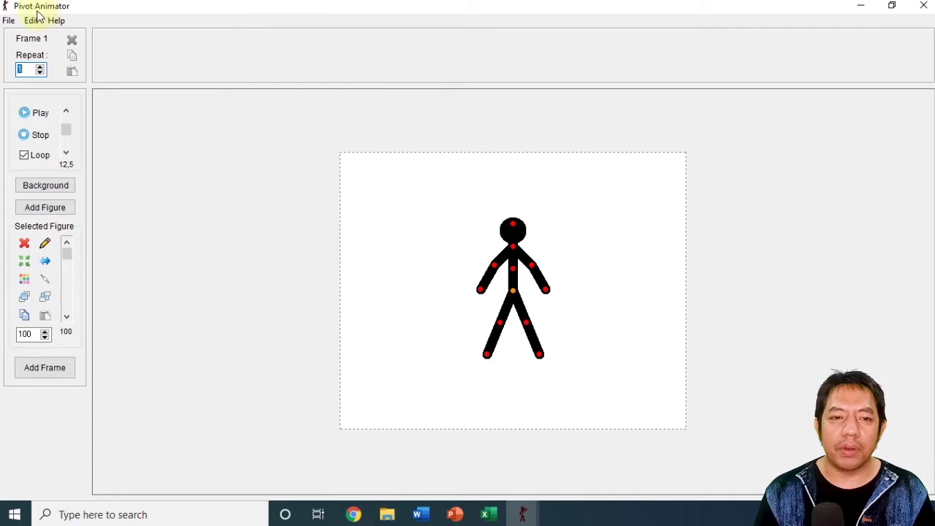
Step: Set the animation height to 500 in the options to make the canvas square
click(56, 20)
mouse_move(31, 21)
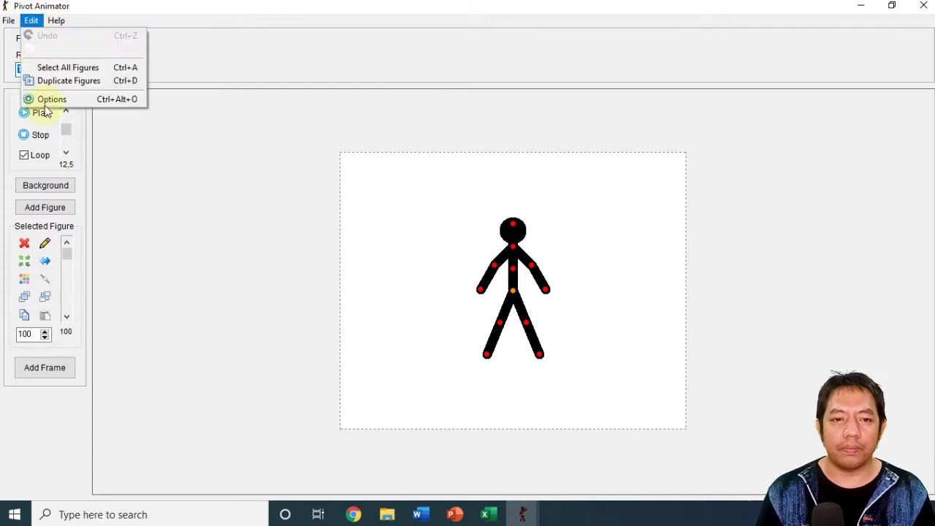
click(46, 97)
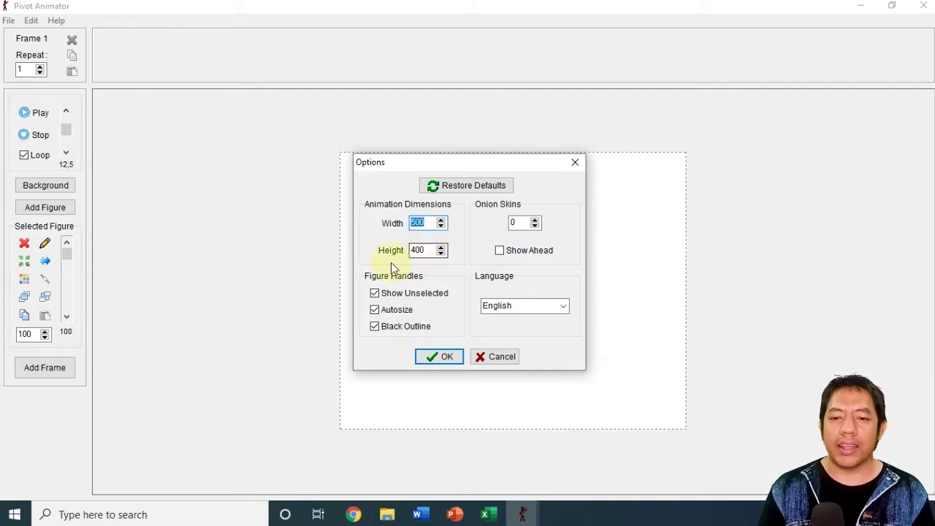
key(Tab)
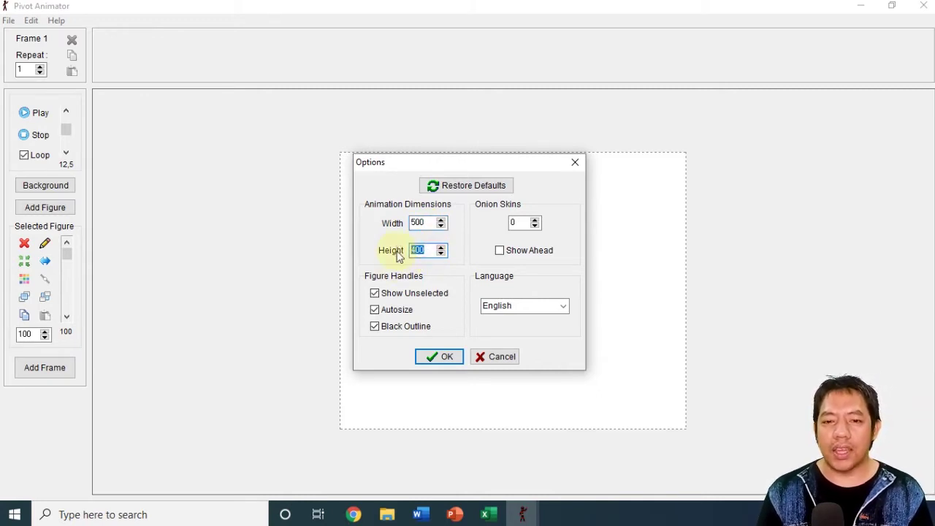
text(50)
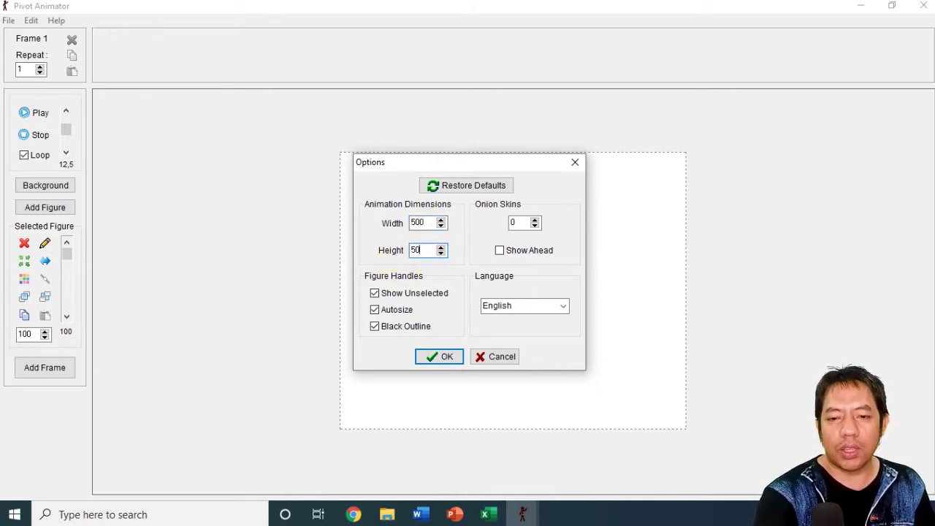
click(447, 356)
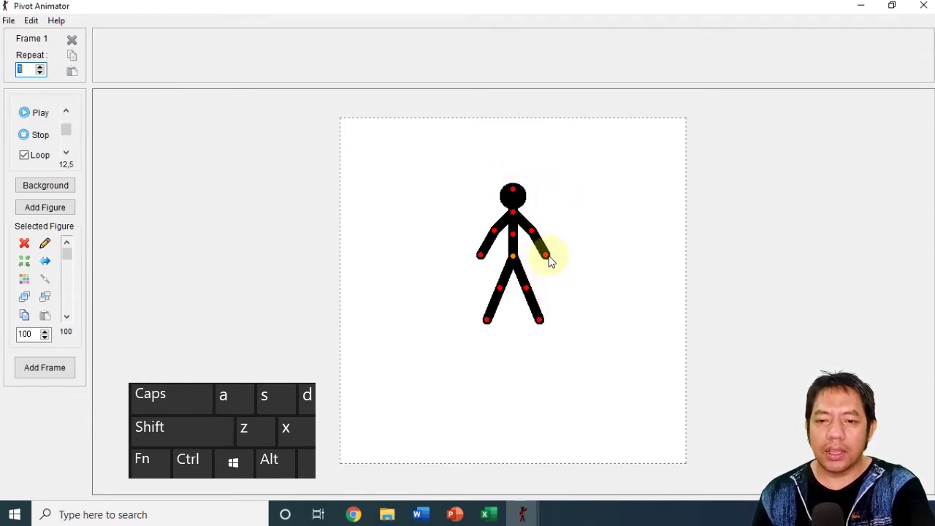
Step: Scale the stick figure up to about 214 percent and move it down to fit inside the canvas
key(alt)
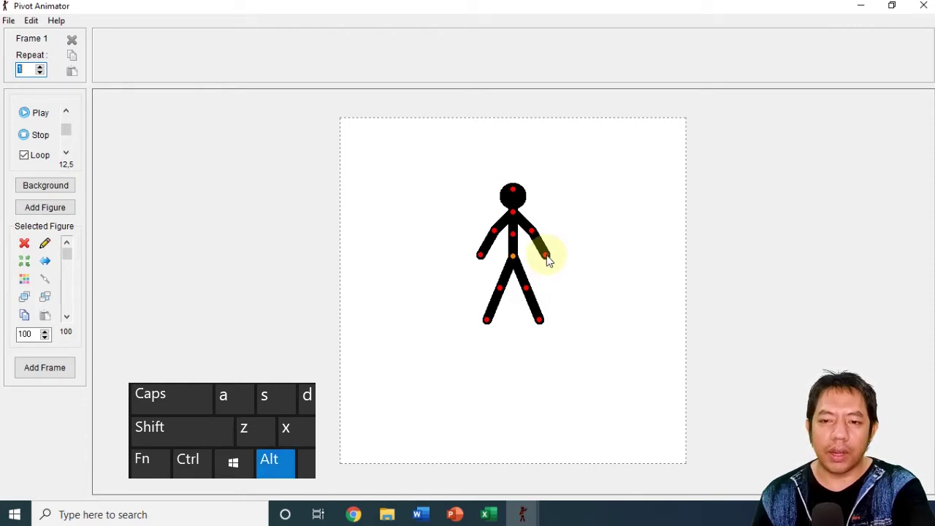
drag(547, 256, 581, 251)
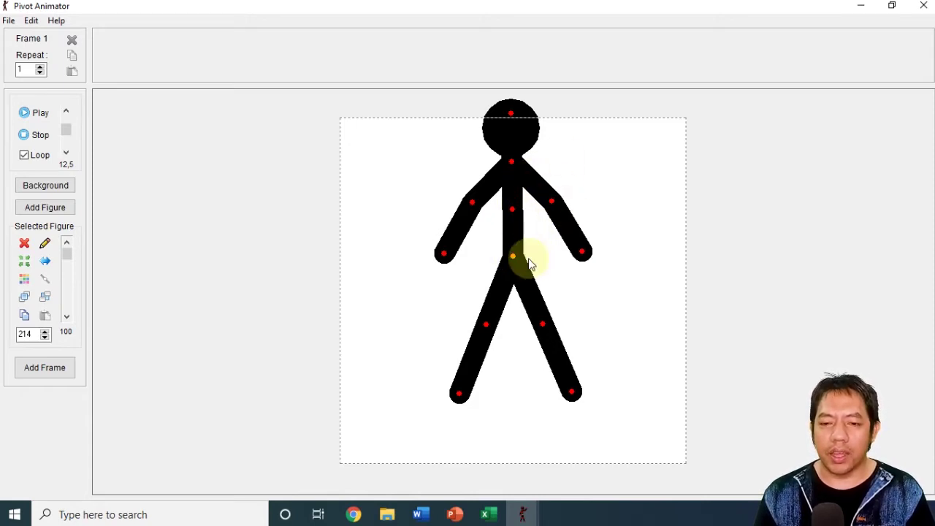
drag(513, 258, 510, 294)
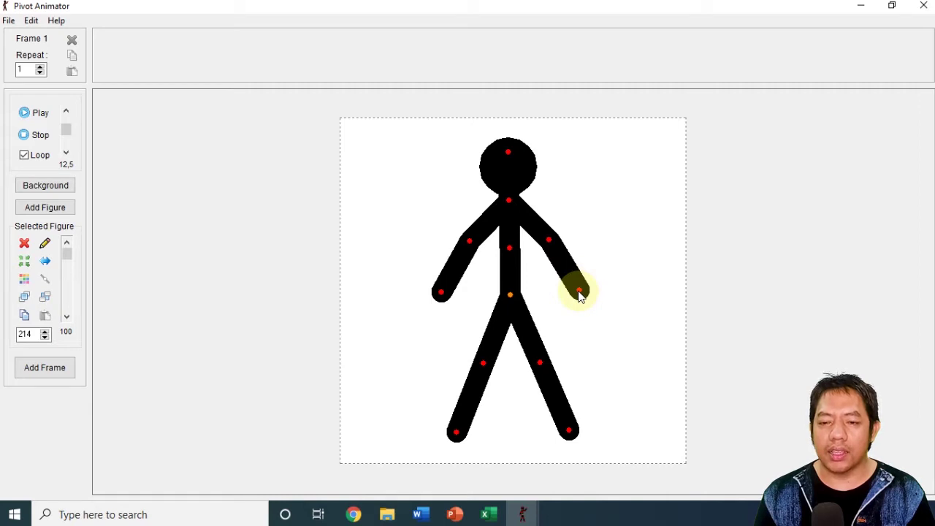
Step: Try out posing the stick figure by moving its right-side arm and leg joints, its head and its torso
mouse_move(579, 292)
mouse_down()
mouse_move(607, 246)
mouse_move(560, 298)
mouse_move(584, 285)
mouse_up()
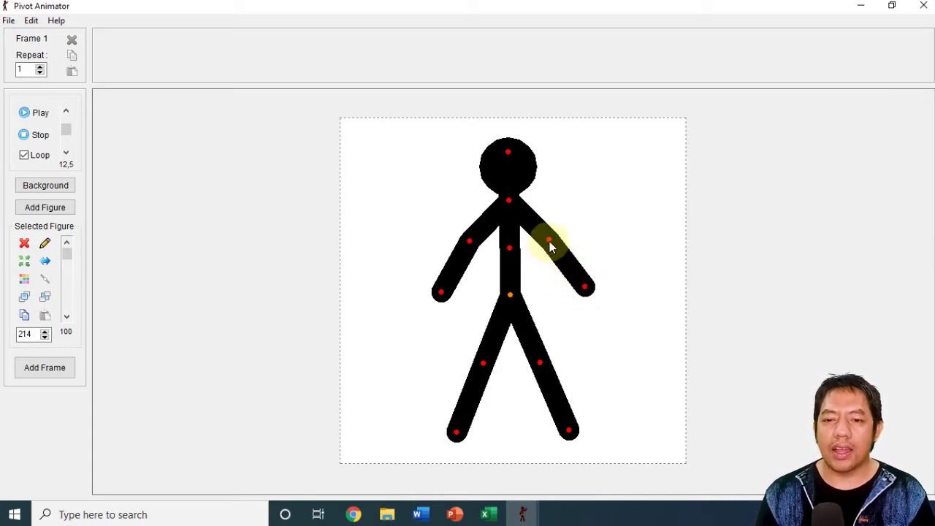
drag(551, 246, 566, 263)
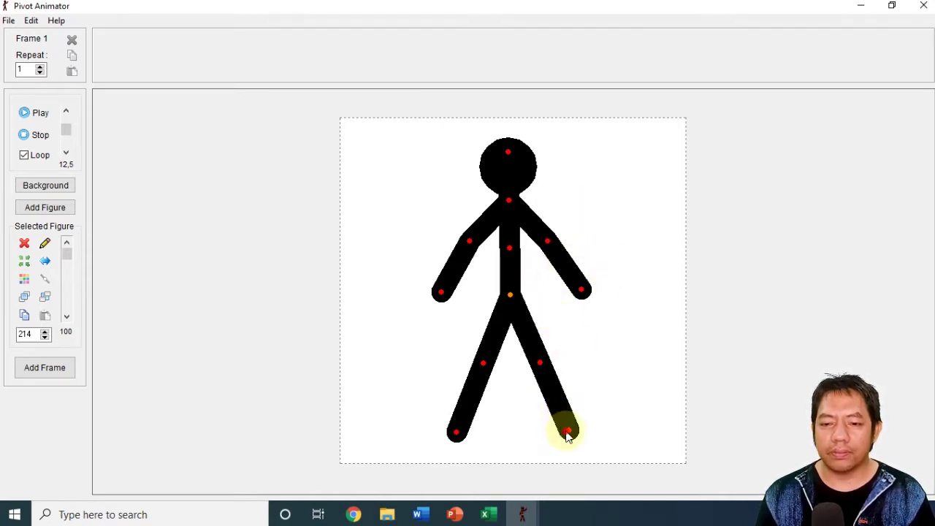
drag(568, 431, 597, 412)
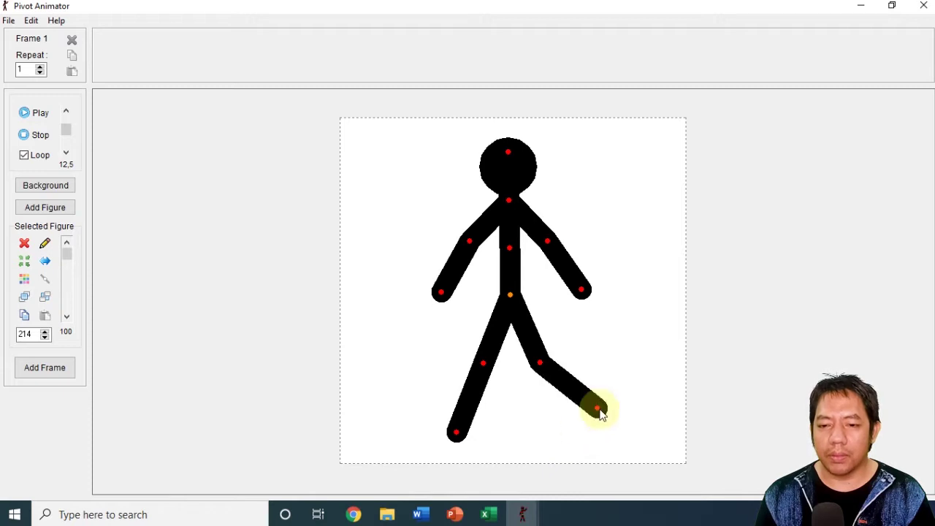
mouse_move(539, 363)
mouse_down()
mouse_move(588, 340)
mouse_move(588, 354)
mouse_move(553, 381)
mouse_move(544, 363)
mouse_up()
drag(505, 157, 510, 204)
mouse_move(508, 248)
mouse_down()
mouse_move(547, 256)
mouse_move(505, 252)
mouse_move(513, 252)
mouse_up()
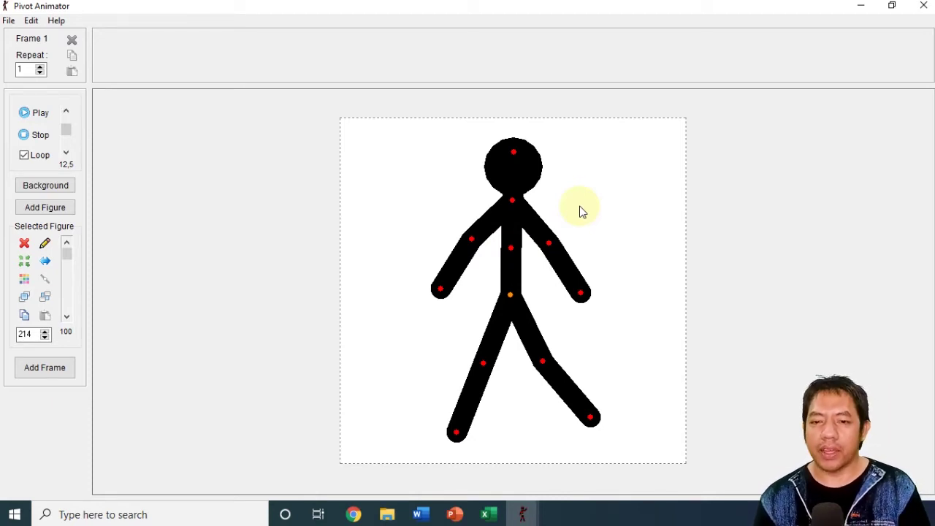
Step: Undo the trial pose changes and the figure's last move, keeping its enlarged size
click(31, 20)
click(33, 36)
click(31, 21)
click(33, 37)
key(ctrl+z)
key(ctrl+z)
key(ctrl+z)
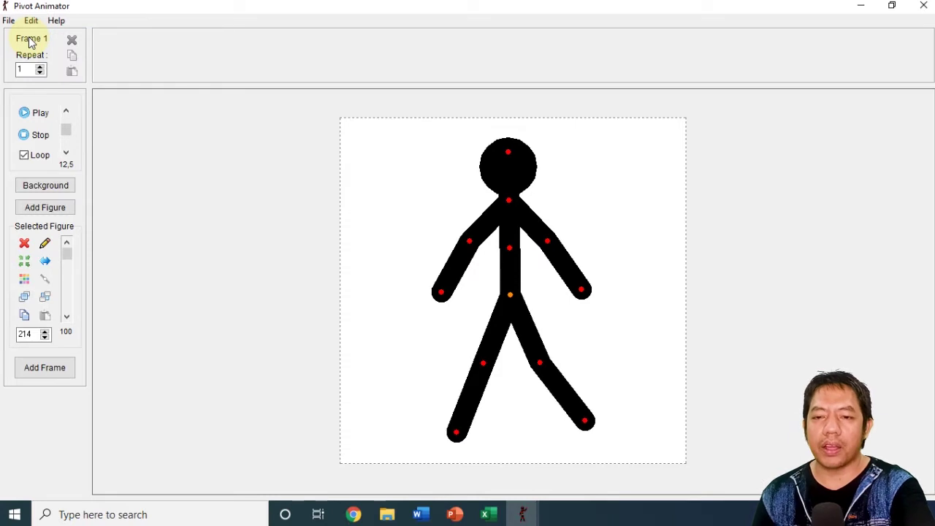
key(ctrl+z)
key(ctrl+z)
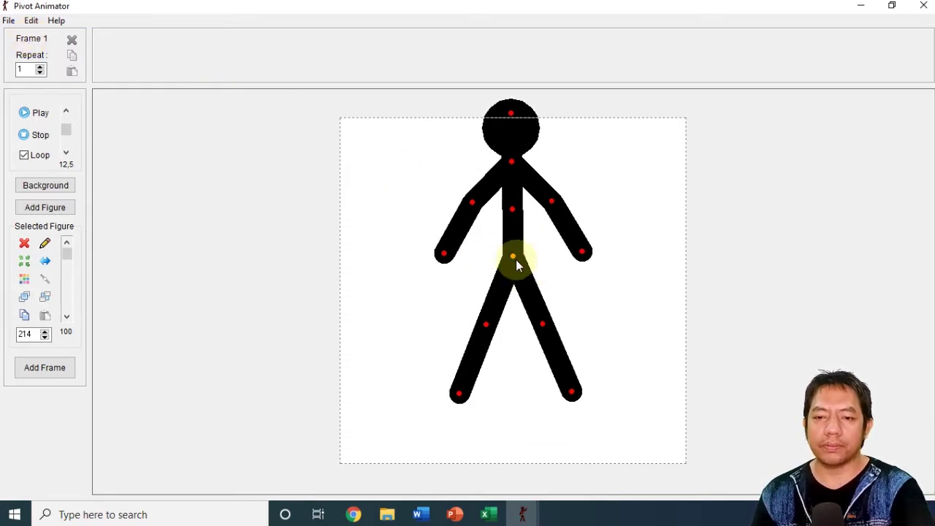
Step: Position the figure mid-canvas with its right-side arm bent outward and its left-side arm slightly inward, and add this pose as frame 1
drag(512, 258, 515, 293)
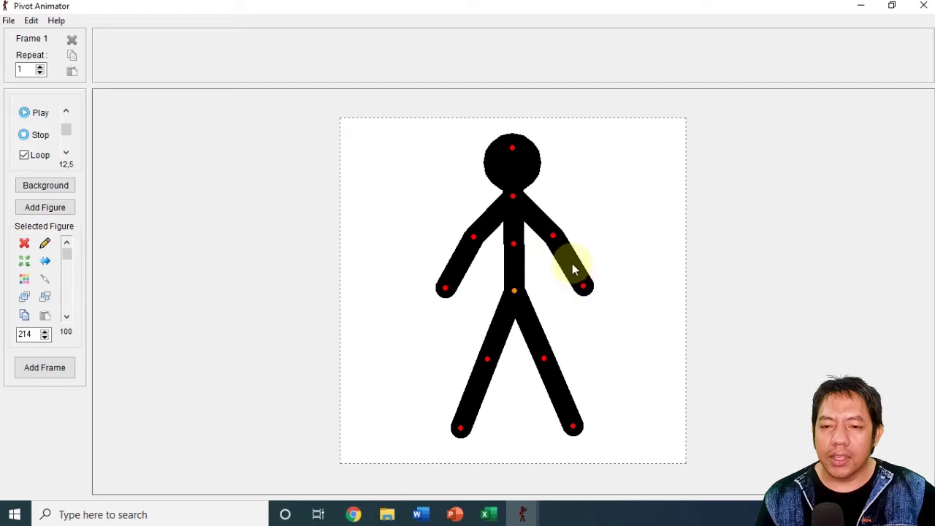
drag(584, 288, 604, 266)
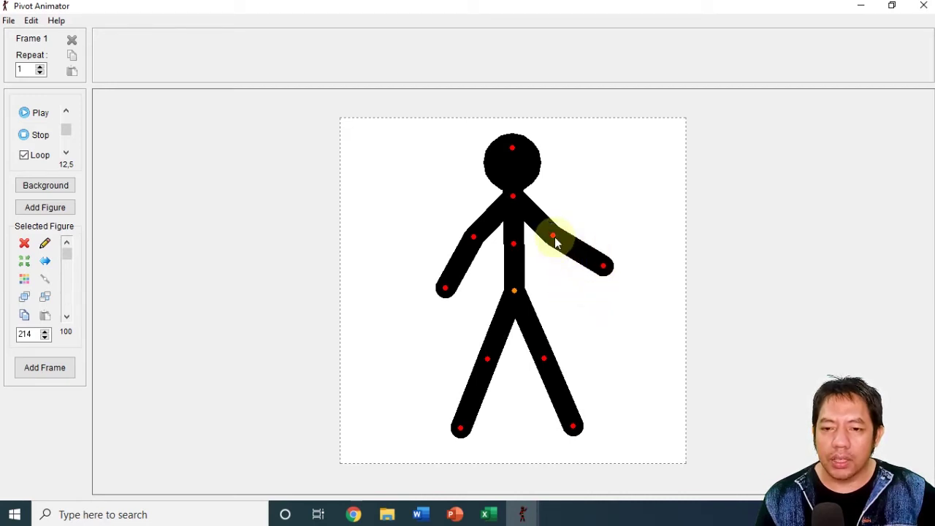
mouse_move(554, 236)
mouse_down()
mouse_move(538, 251)
mouse_move(549, 252)
mouse_up()
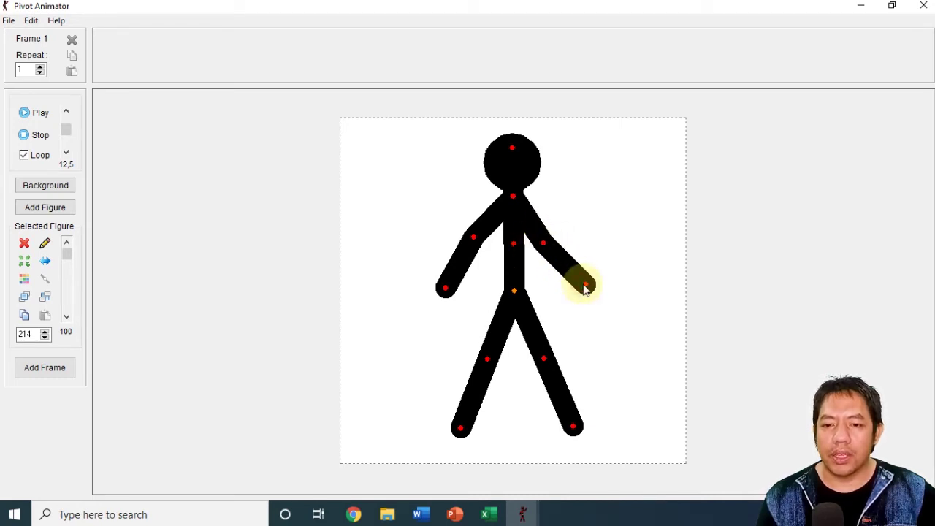
mouse_move(476, 241)
mouse_down()
mouse_move(445, 282)
mouse_move(475, 240)
mouse_move(481, 245)
mouse_up()
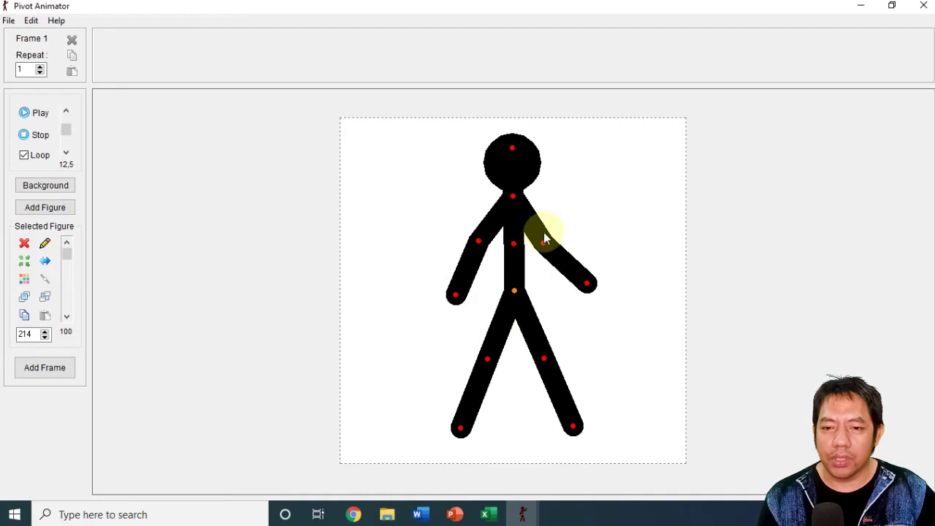
click(38, 375)
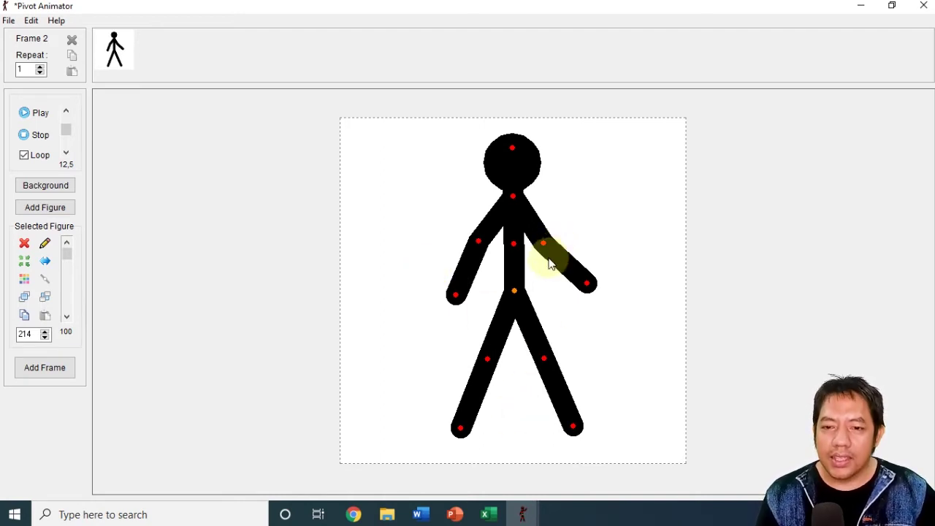
Step: Swing both arms and both legs slightly inward, bend the left-side knee by keeping that foot back, and add the pose as frame 2
drag(543, 242, 540, 244)
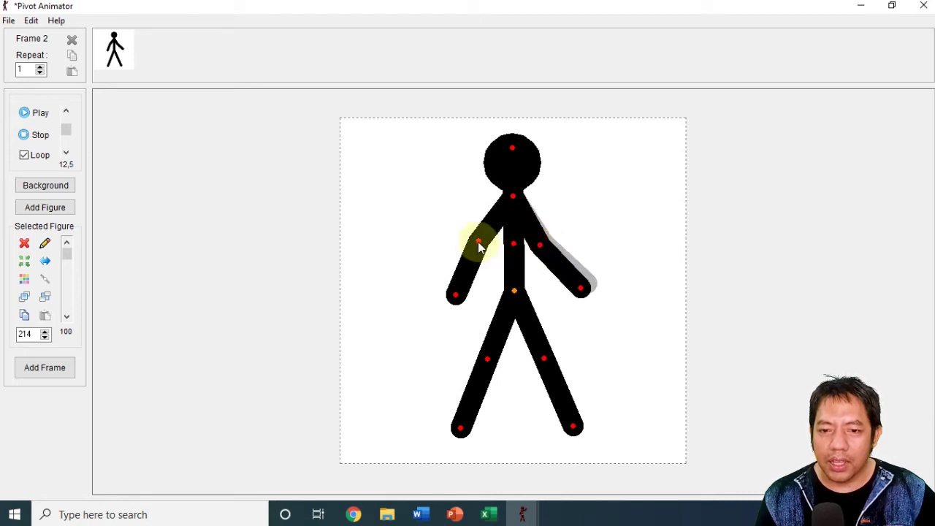
drag(478, 246, 482, 244)
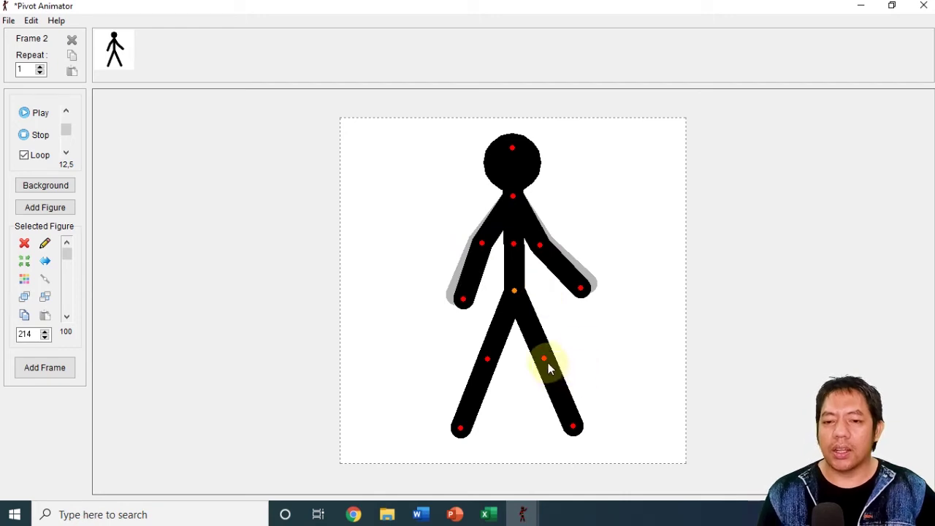
drag(546, 359, 541, 363)
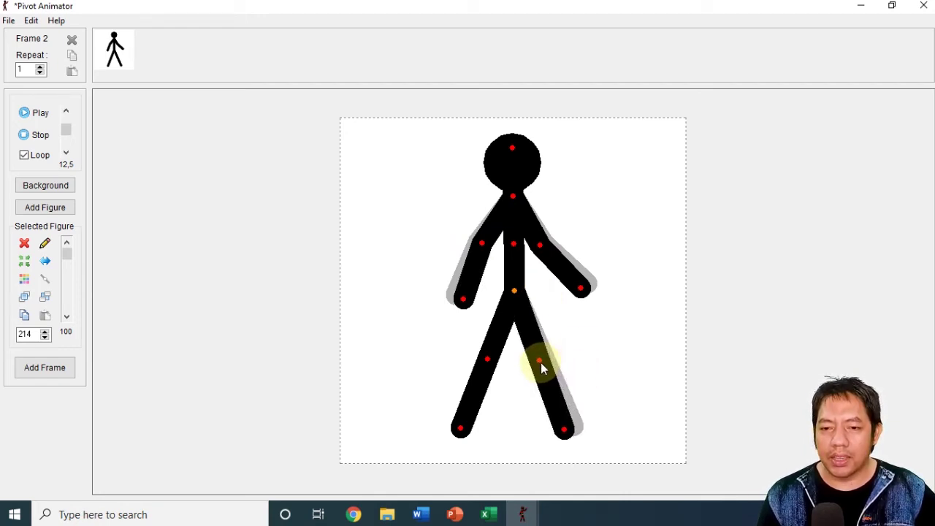
drag(487, 363, 490, 363)
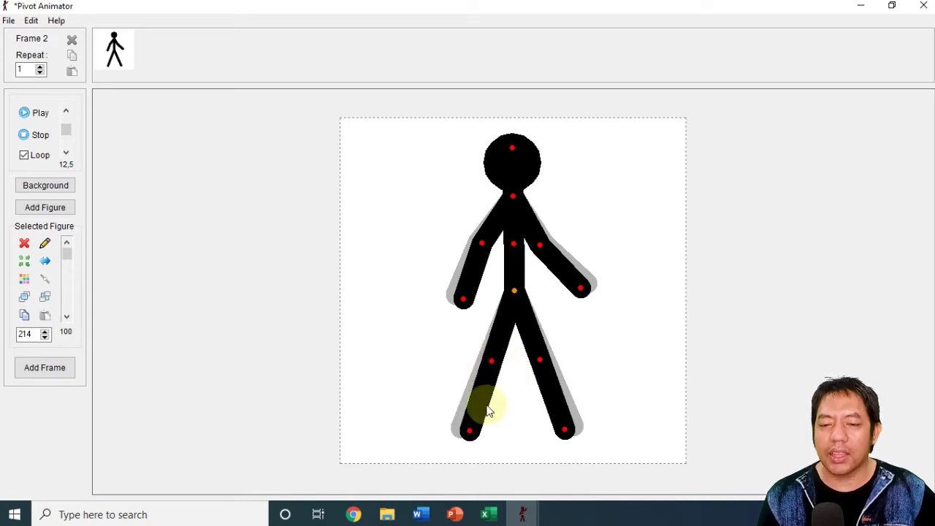
drag(472, 430, 459, 428)
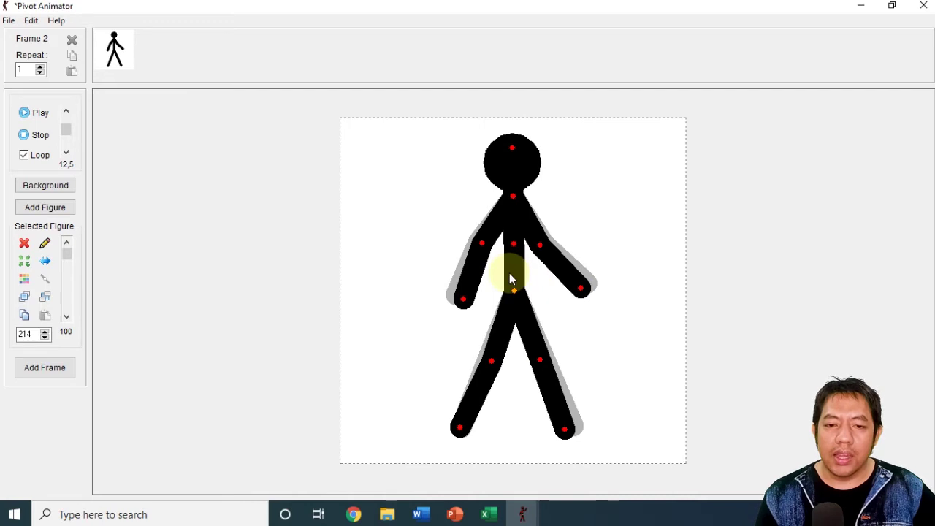
click(52, 373)
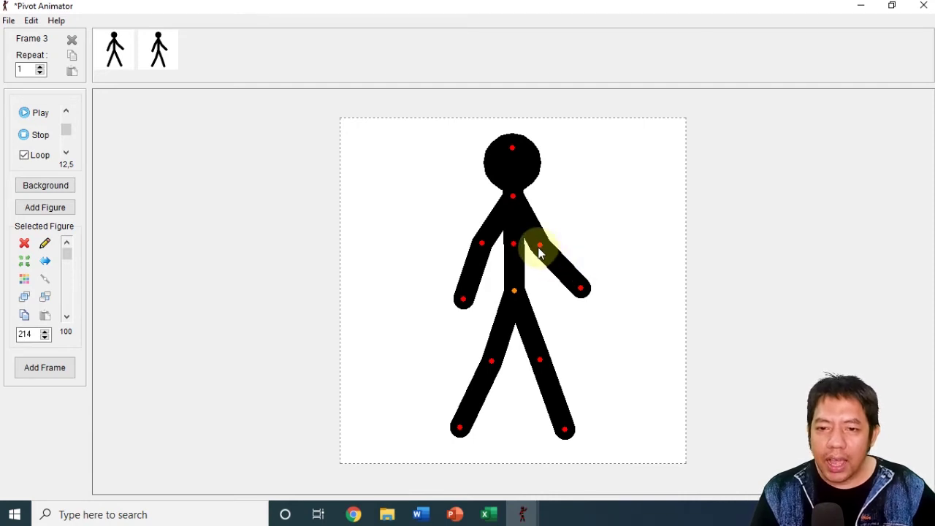
Step: Move the arms and legs a little closer to the body with the left-side foot kept trailing, and add frame 3
drag(538, 249, 537, 253)
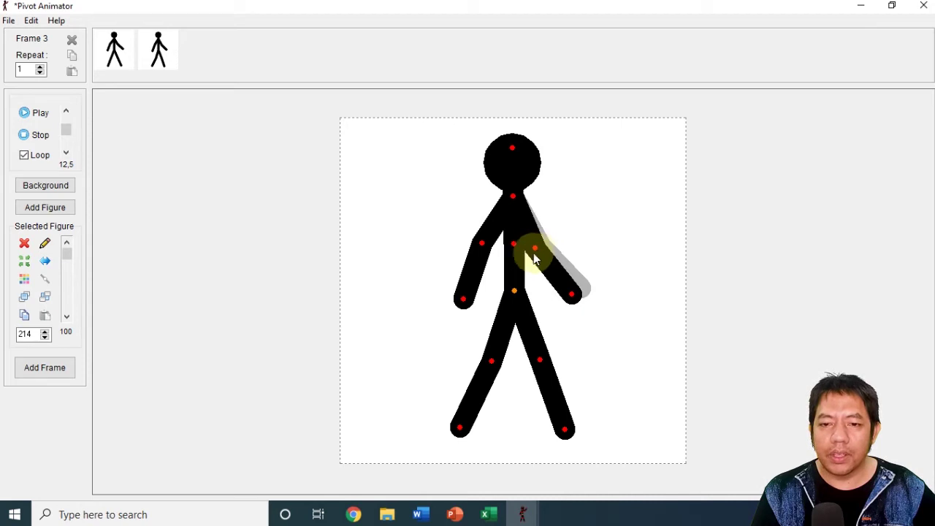
drag(482, 246, 487, 252)
drag(541, 360, 496, 371)
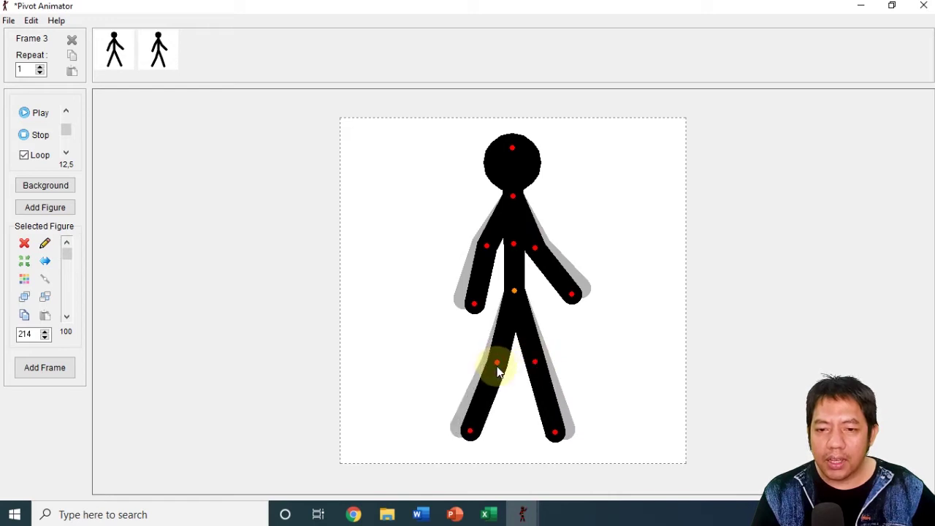
drag(472, 431, 461, 428)
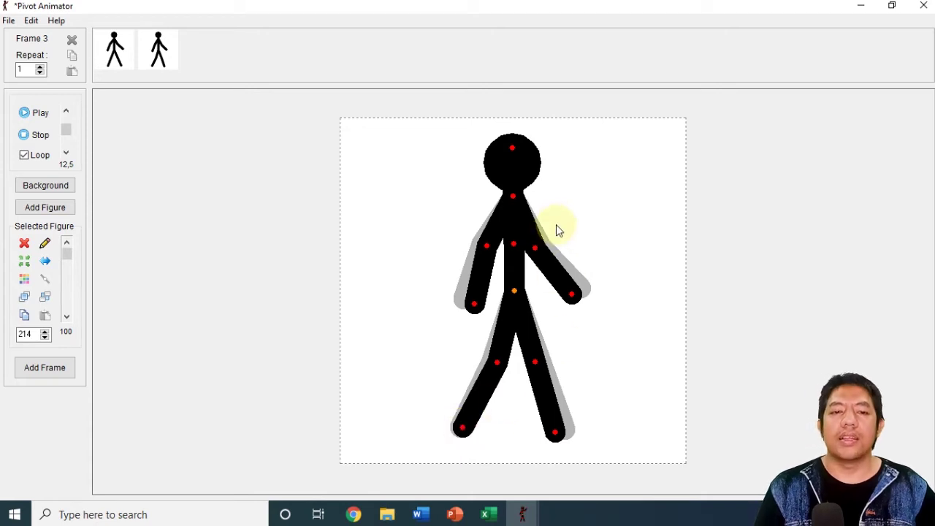
click(61, 374)
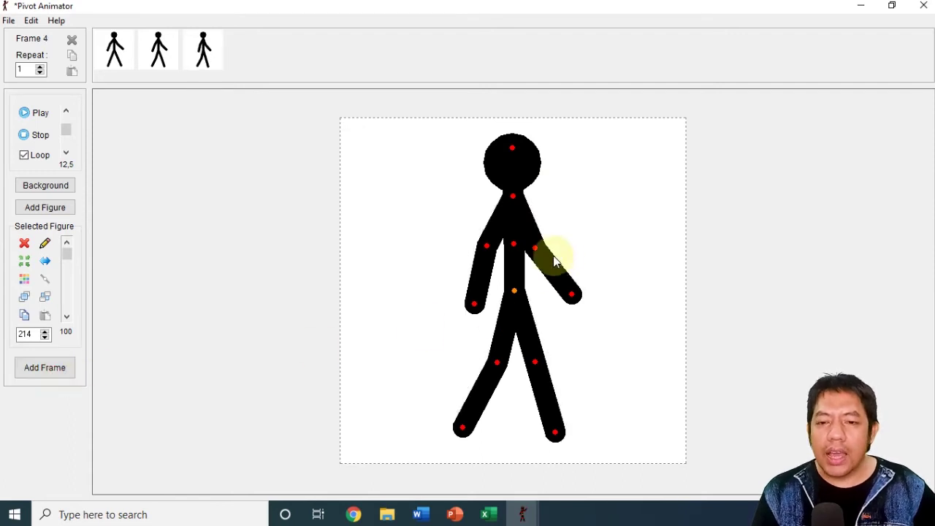
Step: Bring the arms and knees further inward, shift the left-side foot slightly back, and add the pose as frame 4
drag(534, 254, 494, 252)
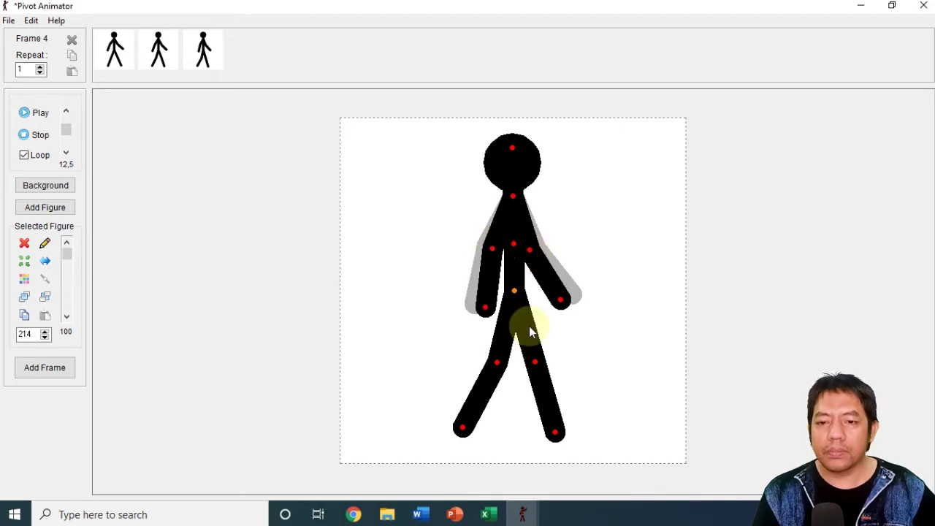
drag(535, 361, 504, 369)
drag(476, 431, 471, 429)
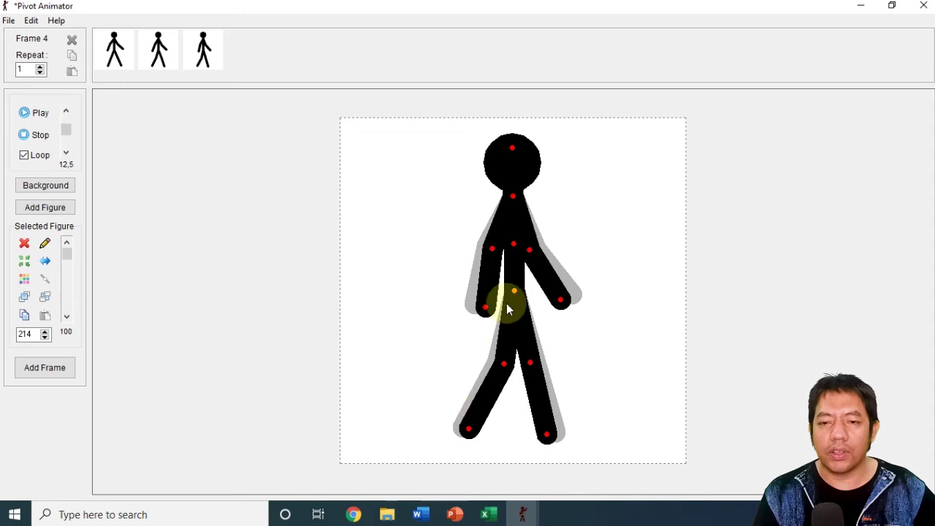
click(35, 371)
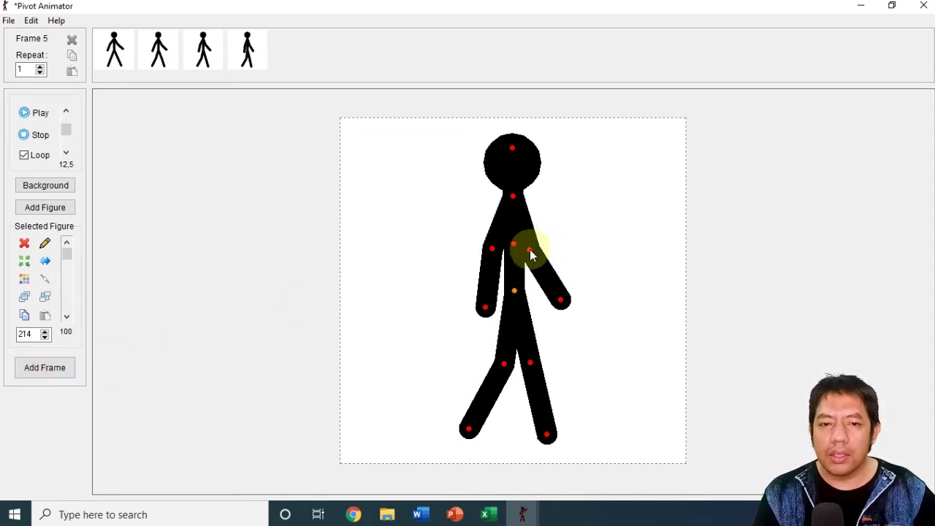
Step: Draw the arms nearly against the torso and the knees almost together, keep the left-side foot trailing, and add frame 5
drag(530, 250, 498, 253)
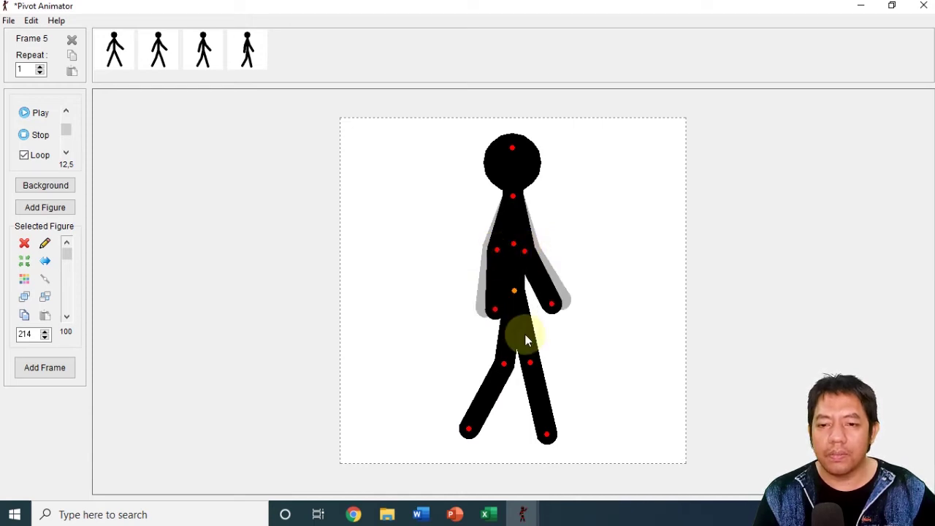
drag(530, 363, 514, 374)
mouse_move(485, 433)
mouse_down()
mouse_move(486, 425)
mouse_move(475, 431)
mouse_up()
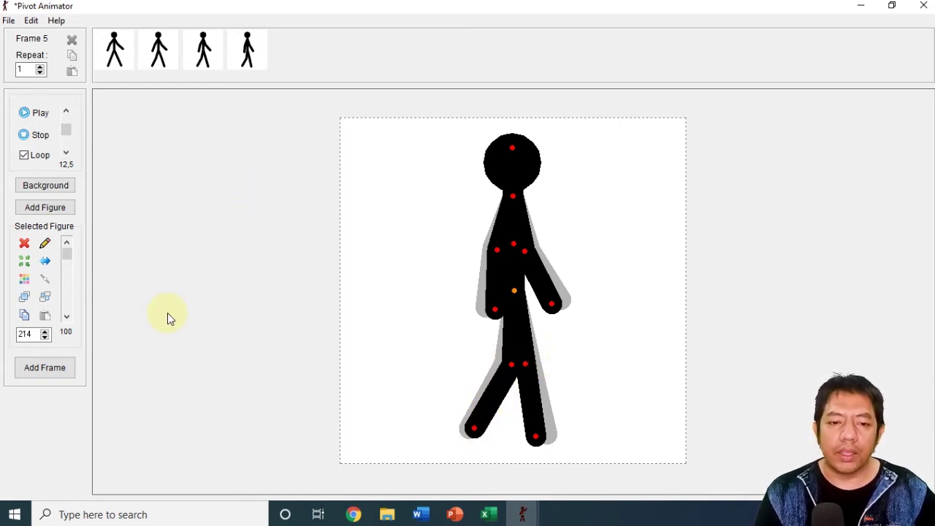
click(45, 369)
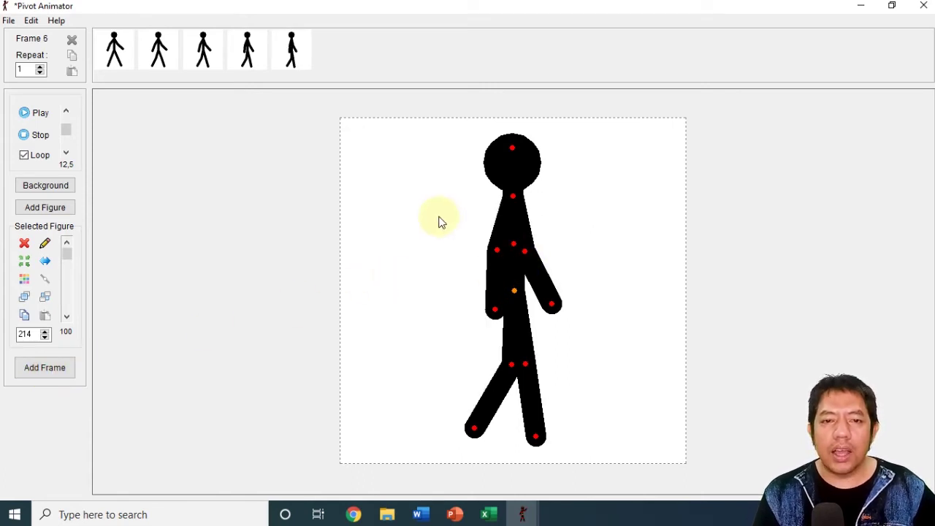
Step: Draw both arms closer to the torso, bring the knees together with the left-side foot still trailing, and add frame 6
drag(525, 253, 501, 255)
drag(527, 363, 521, 375)
drag(487, 431, 482, 427)
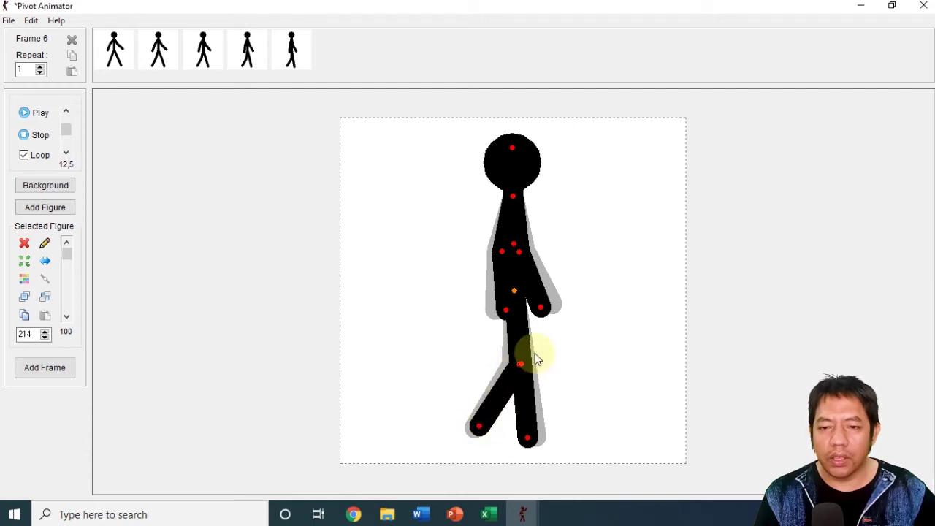
click(44, 369)
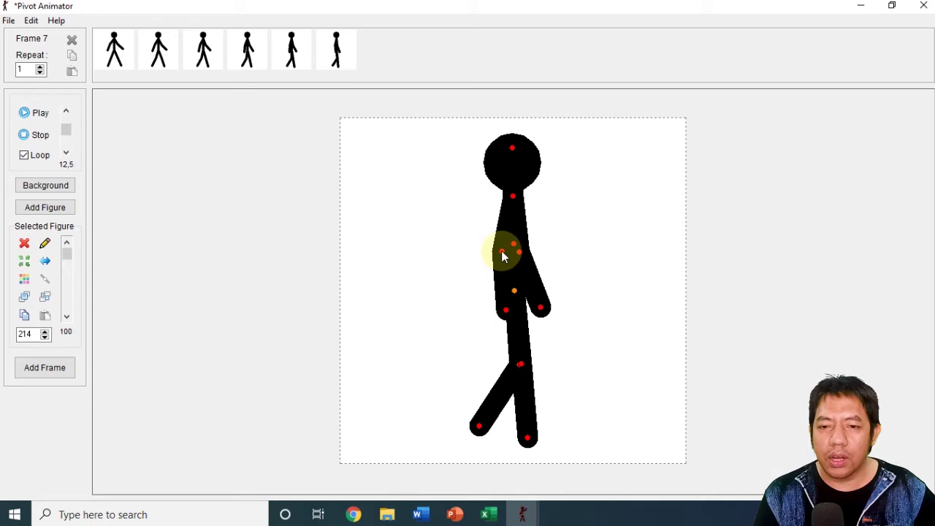
Step: Bring the arms almost together, pass the trailing leg's knee in front of the straight leg with its foot behind, and add frame 7
drag(502, 256, 523, 257)
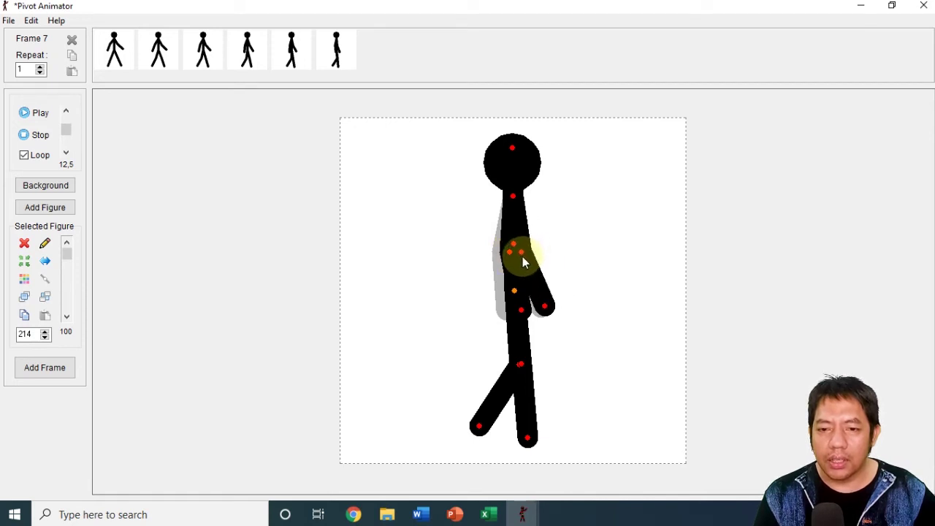
mouse_move(513, 256)
mouse_down()
mouse_move(505, 254)
mouse_move(518, 253)
mouse_up()
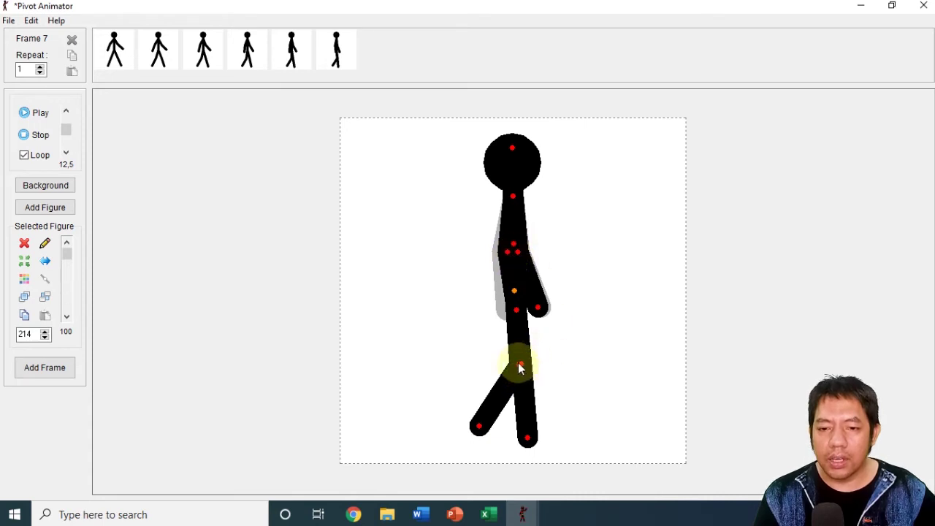
drag(521, 369, 532, 365)
mouse_move(494, 429)
mouse_down()
mouse_move(503, 434)
mouse_move(491, 424)
mouse_up()
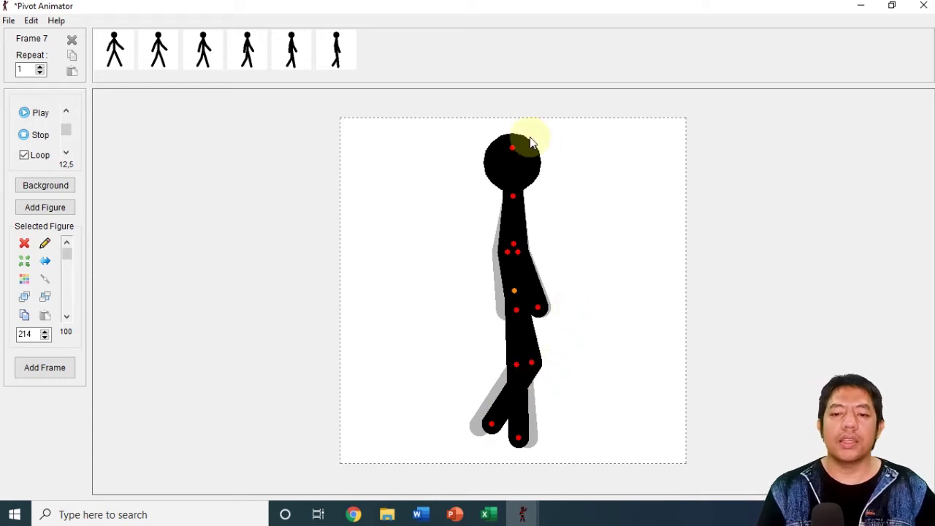
click(50, 371)
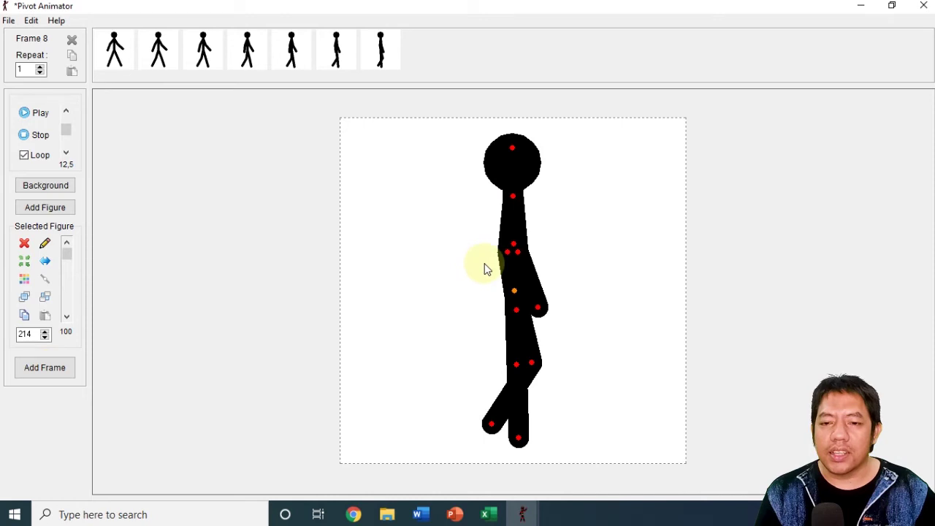
Step: Spread the arms slightly again, move the bent knee further forward with its foot beside the supporting foot, and add frame 8
mouse_move(506, 251)
mouse_down()
mouse_move(498, 252)
mouse_move(524, 254)
mouse_up()
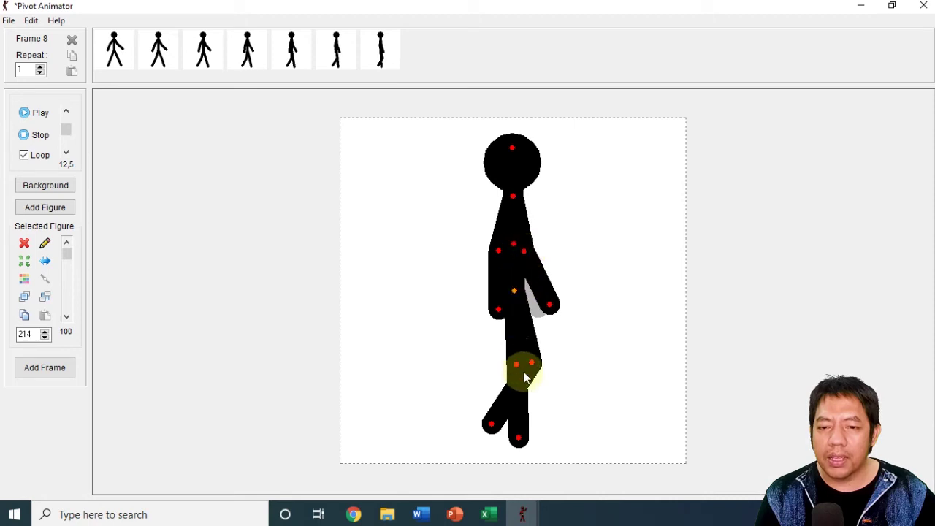
mouse_move(533, 368)
mouse_down()
mouse_move(508, 365)
mouse_move(538, 363)
mouse_up()
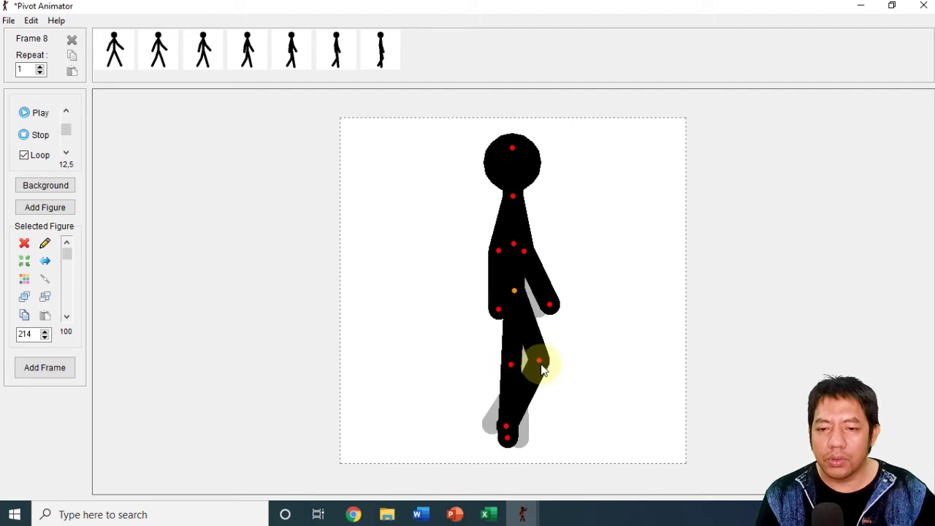
drag(507, 431, 517, 429)
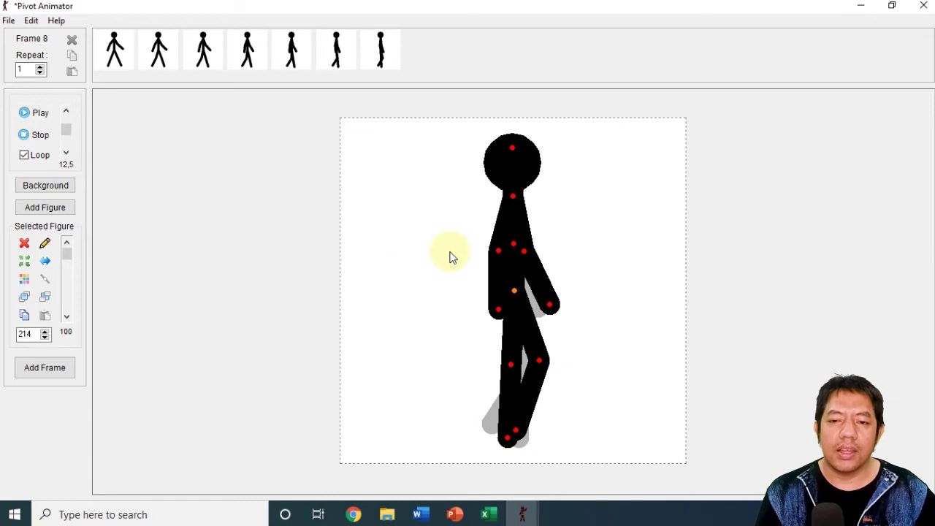
click(42, 367)
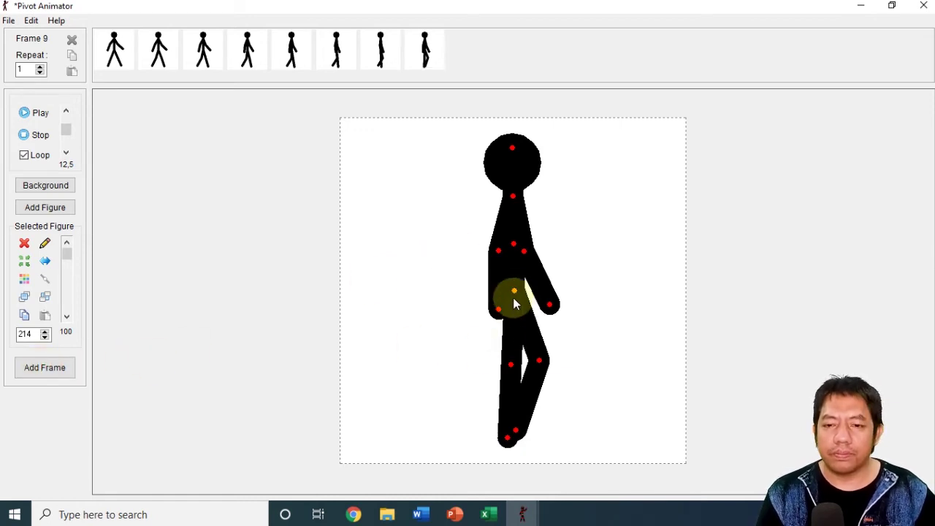
Step: Swing the arms wider, step the bent leg forward past the supporting leg, lean that leg slightly back, and add frame 9
drag(498, 251, 532, 255)
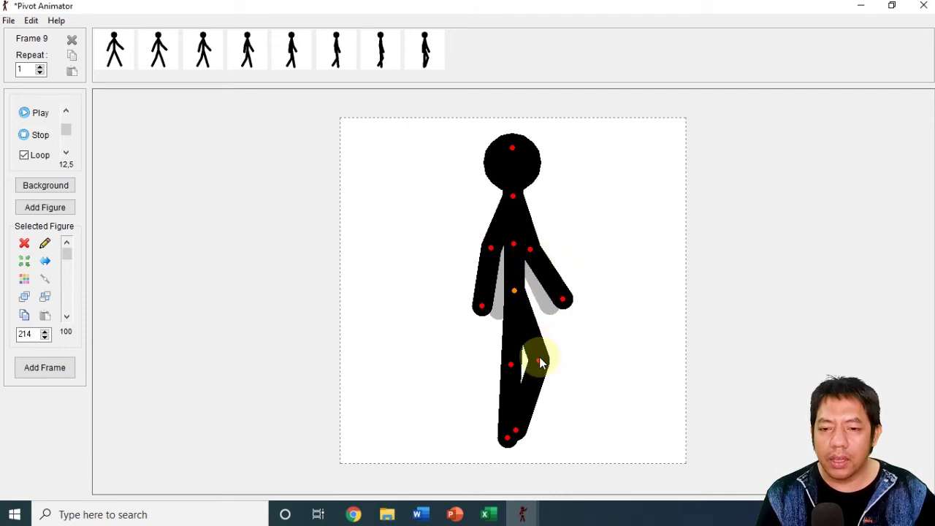
drag(538, 359, 544, 357)
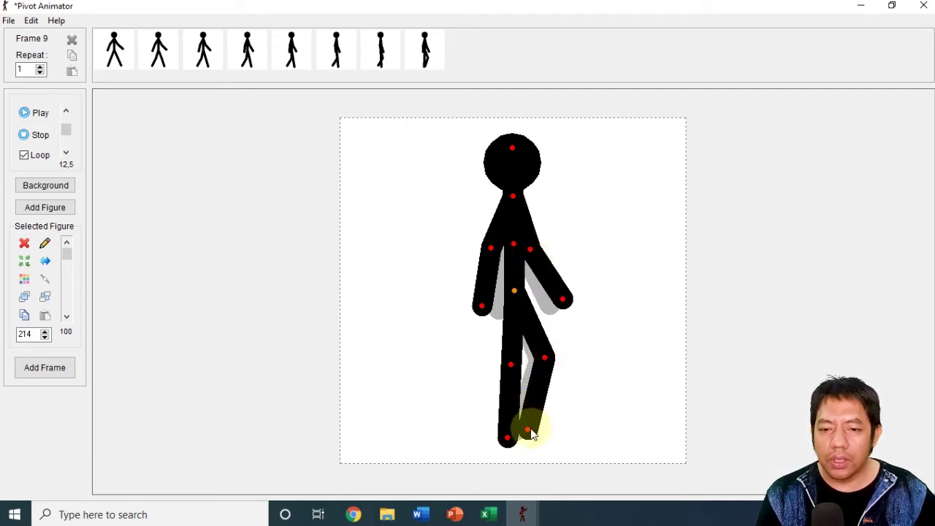
drag(528, 430, 538, 432)
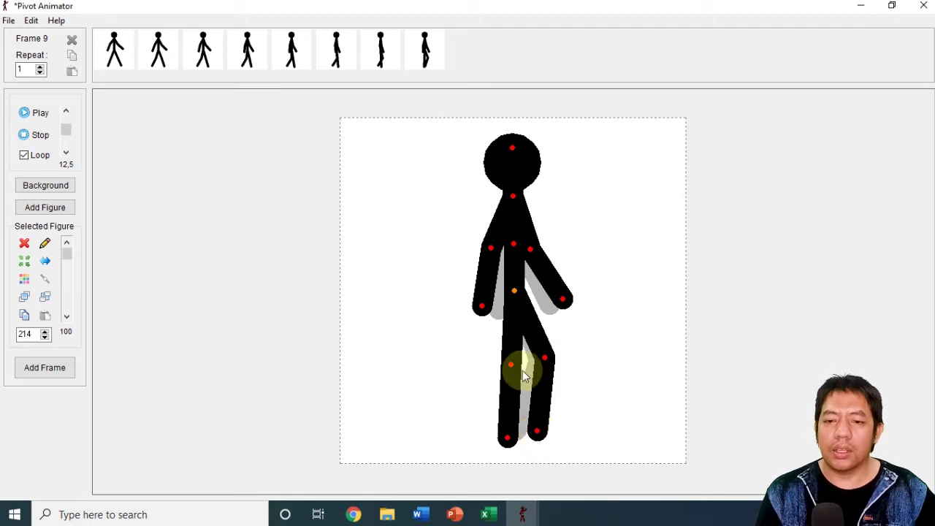
drag(511, 363, 506, 366)
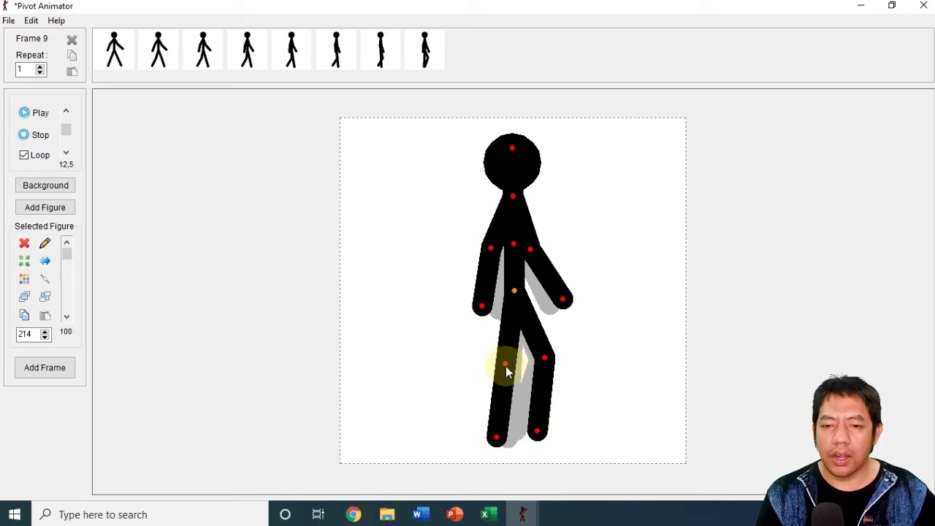
click(34, 368)
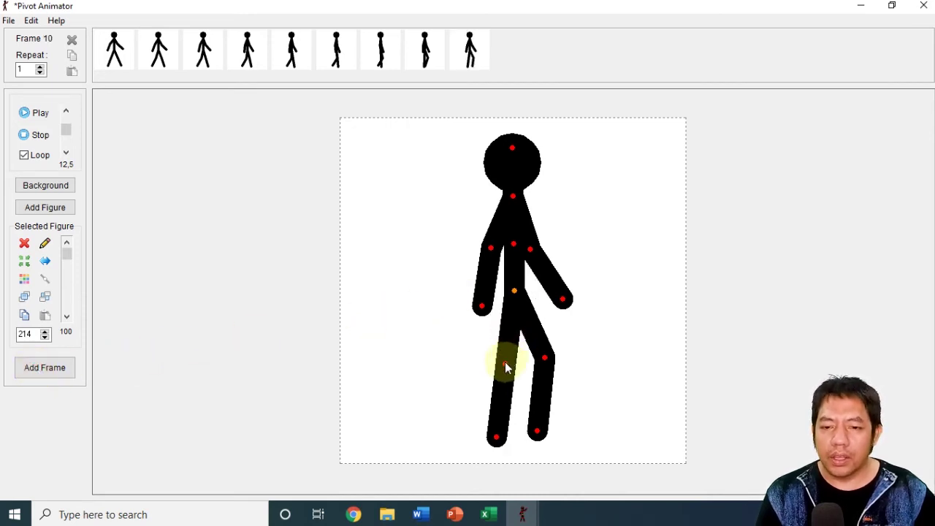
Step: Open both arms a little more, move the front foot ahead of its knee, shift the rear leg back, and add frame 10
drag(534, 253, 487, 251)
drag(545, 360, 548, 362)
drag(543, 432, 553, 435)
drag(503, 366, 500, 368)
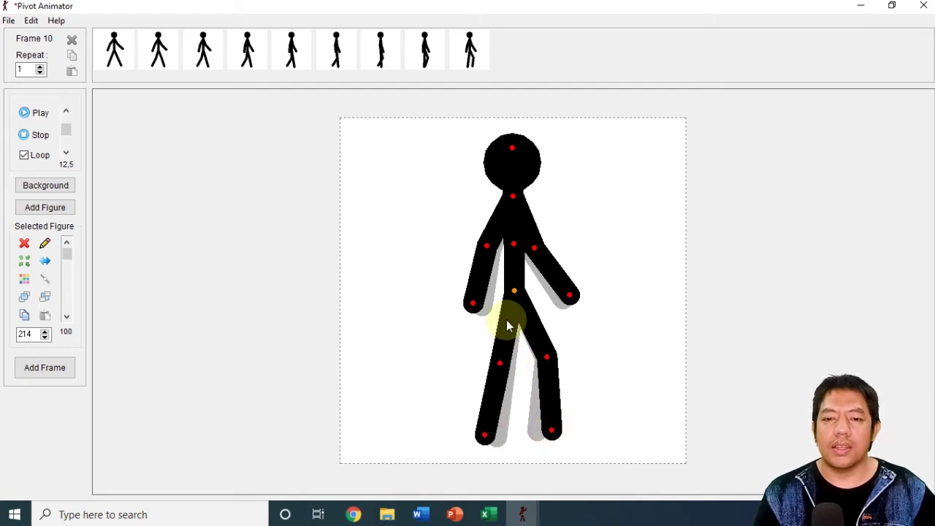
click(42, 371)
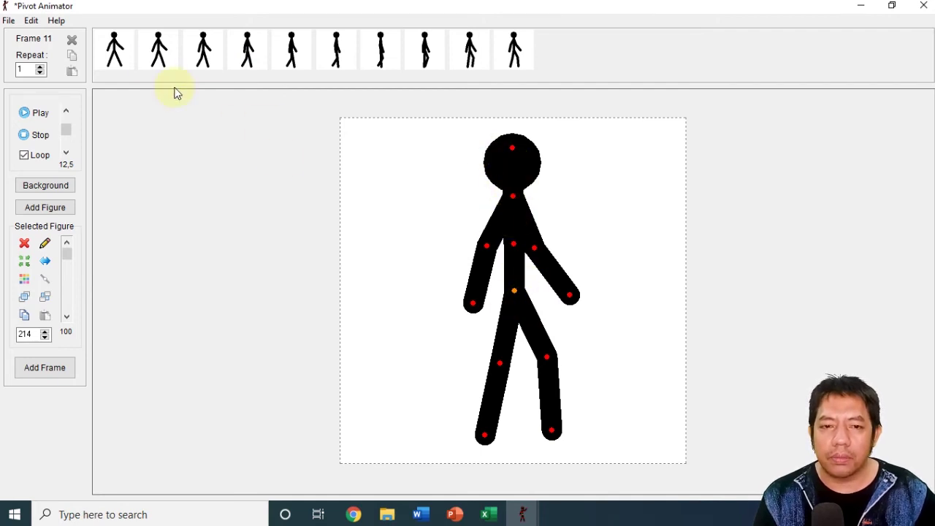
drag(549, 356, 603, 329)
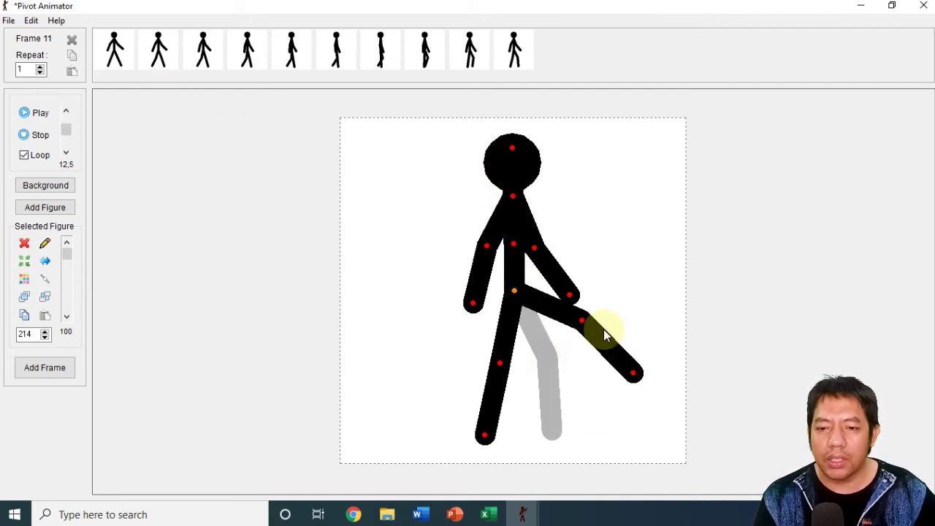
click(30, 20)
click(59, 35)
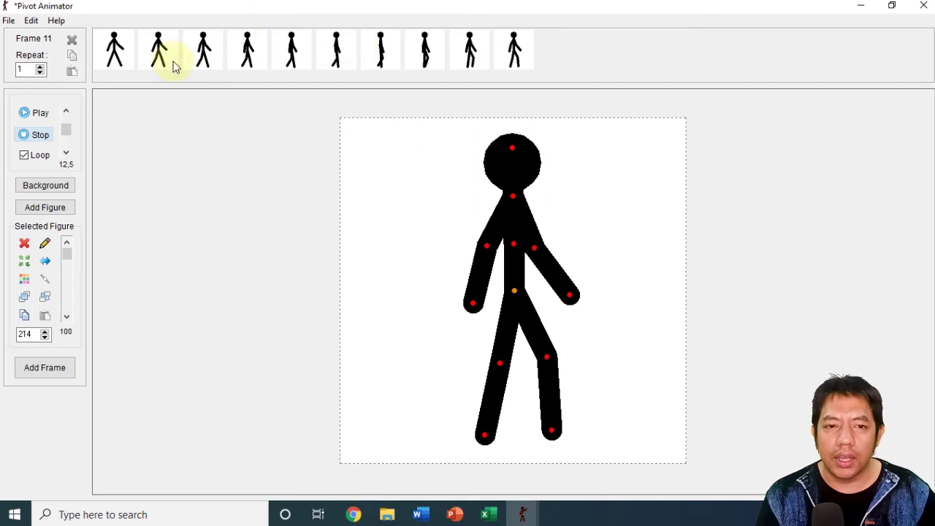
Step: Compare the starting pose in frame 1 with the poses in frames 9 and 10
click(114, 52)
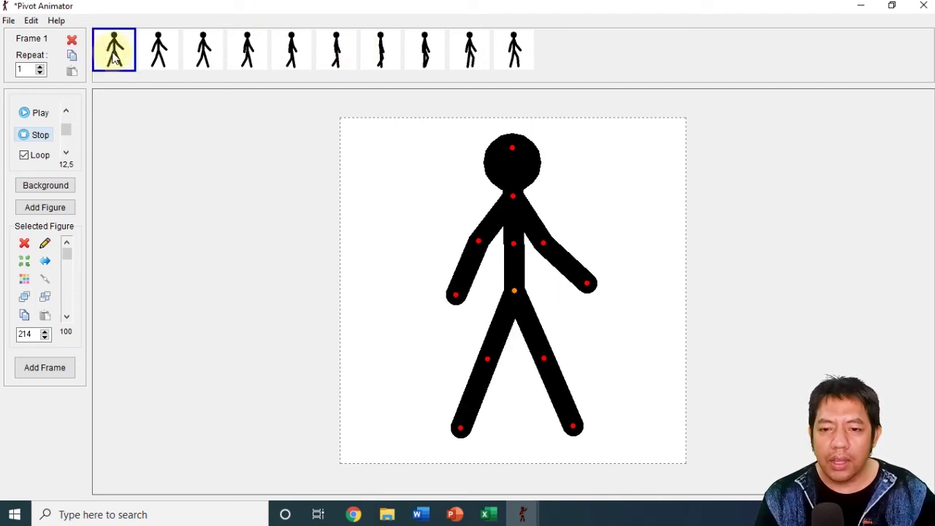
click(514, 50)
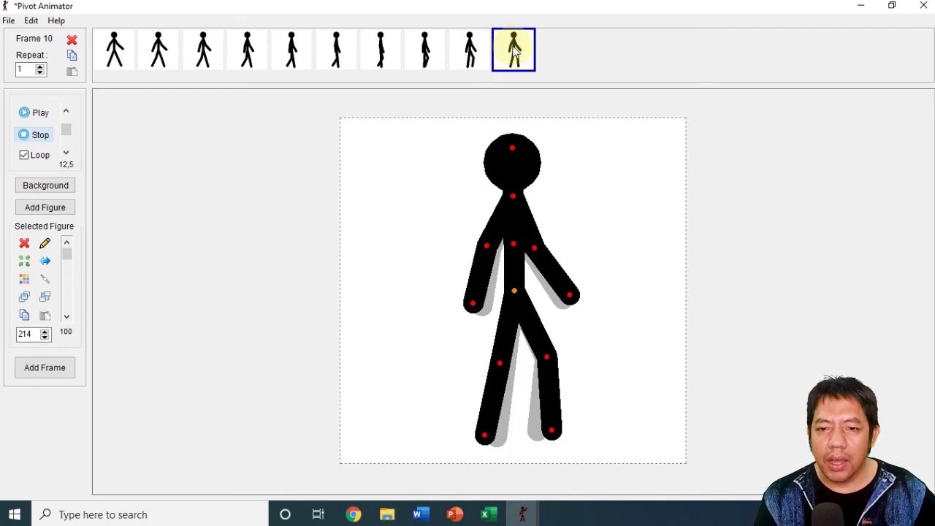
click(469, 49)
click(512, 51)
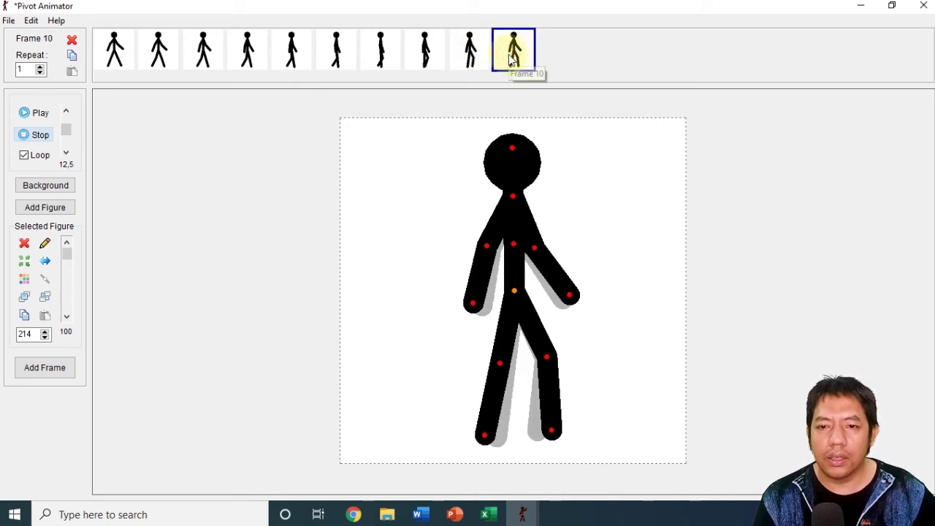
click(26, 373)
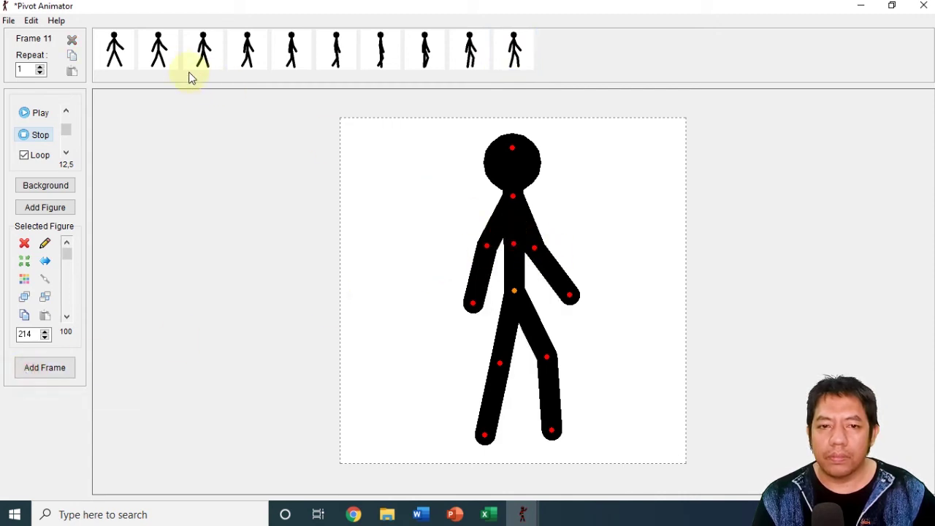
click(115, 48)
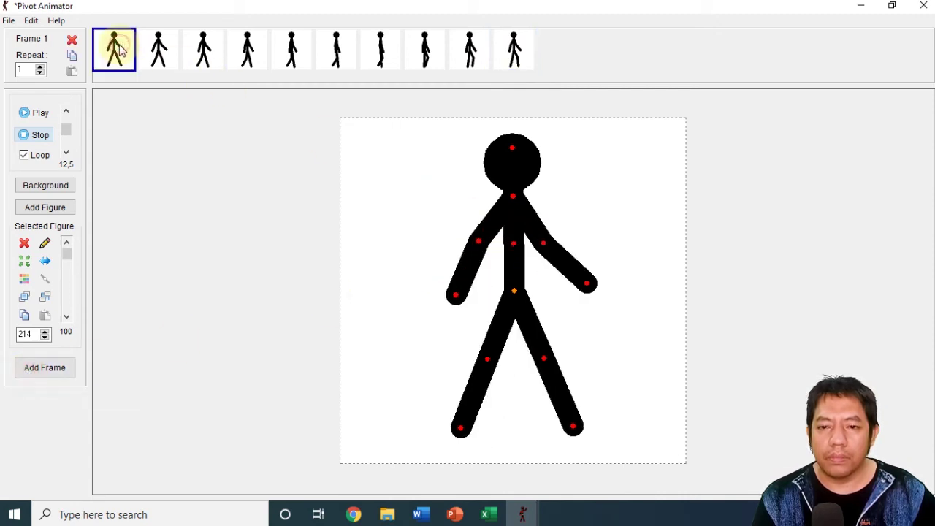
click(515, 58)
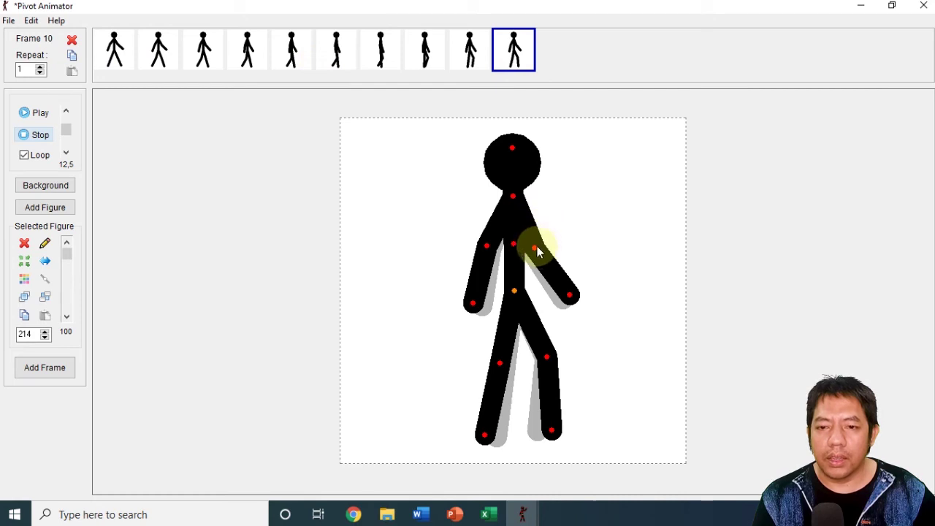
drag(537, 248, 536, 247)
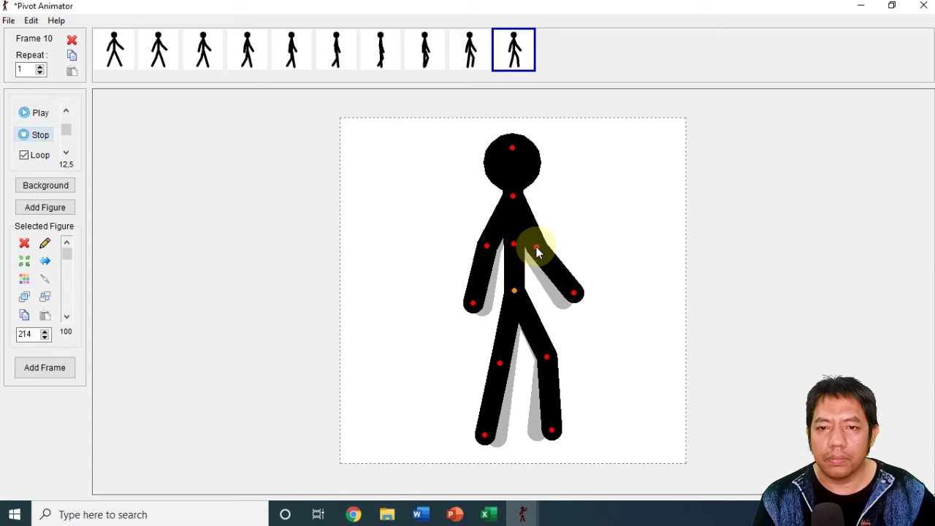
click(30, 20)
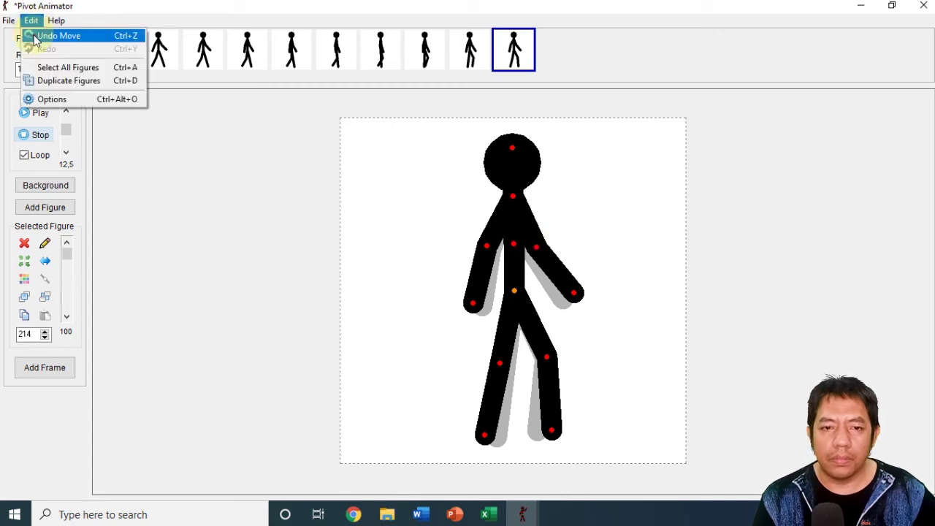
click(44, 35)
click(35, 369)
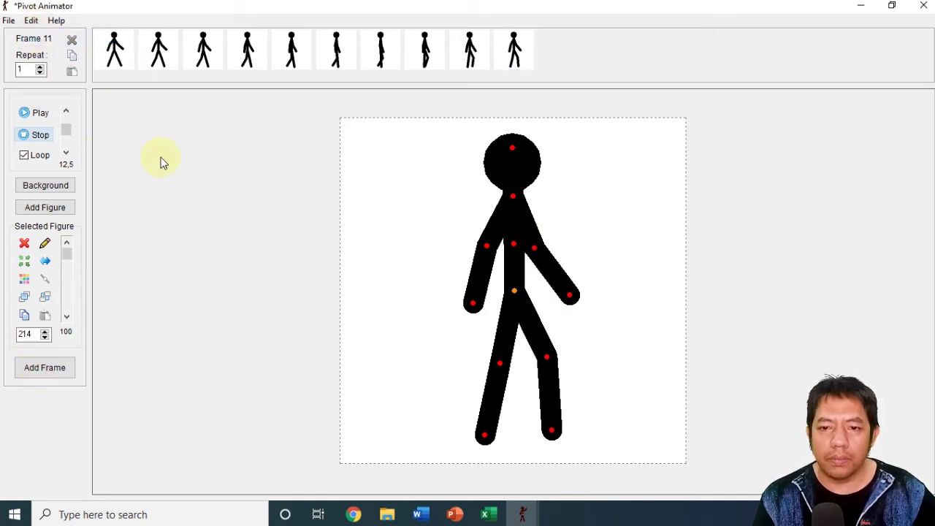
Step: Widen both arms, extend the front foot further forward, swing the rear leg back close to the starting stride, and add frame 11
drag(539, 254, 553, 279)
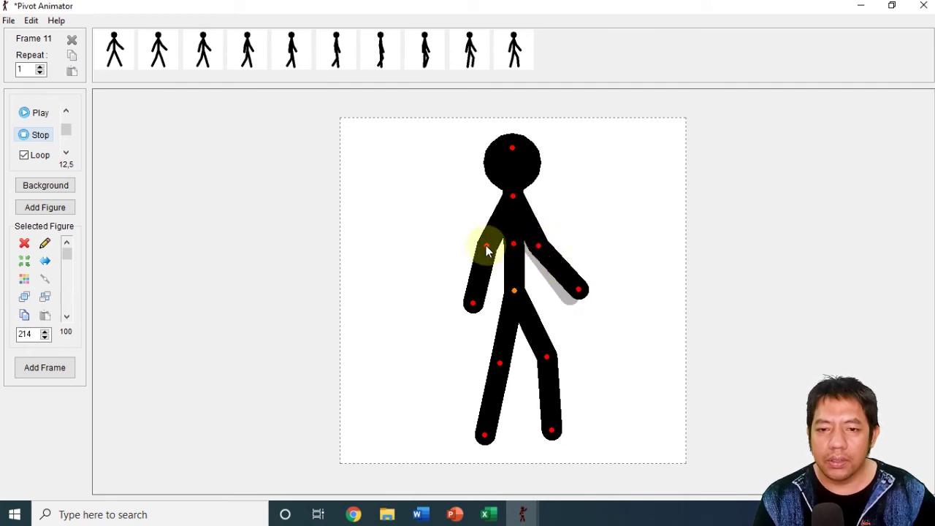
drag(486, 246, 481, 243)
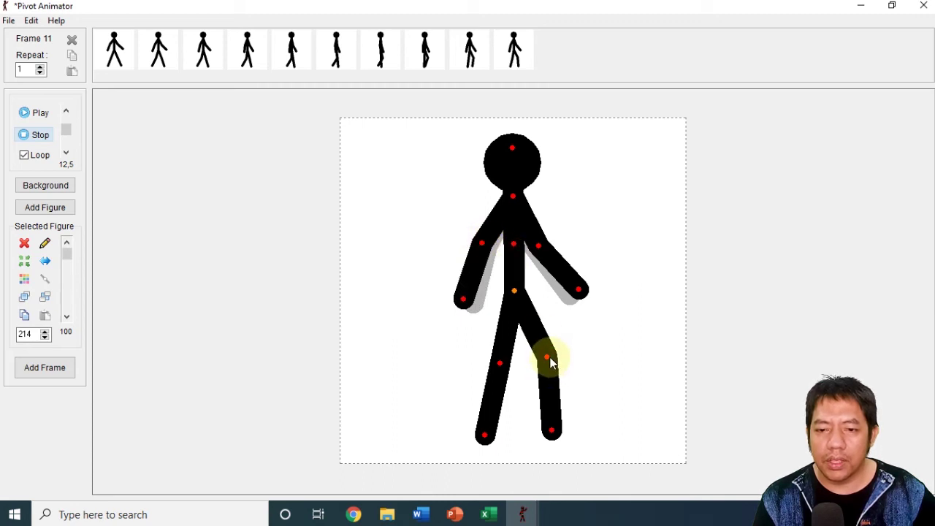
drag(548, 358, 551, 356)
drag(559, 430, 572, 435)
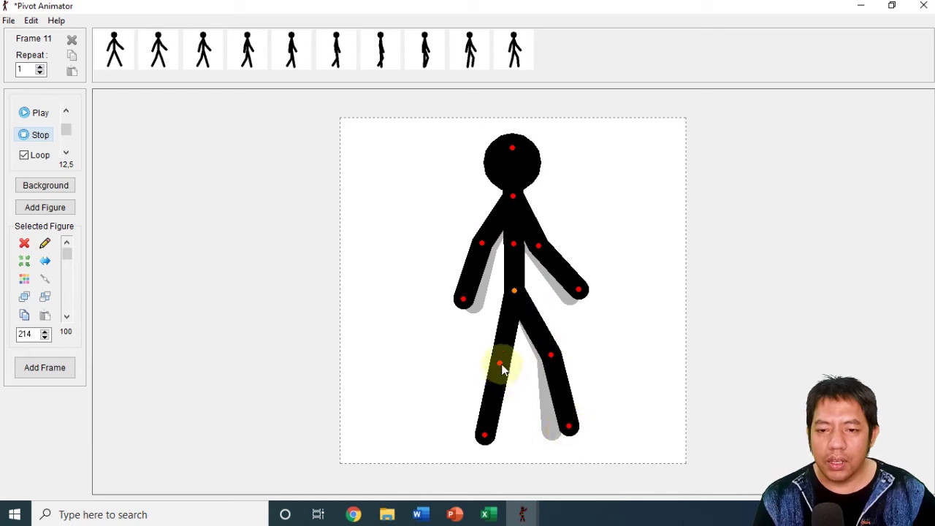
drag(500, 363, 494, 360)
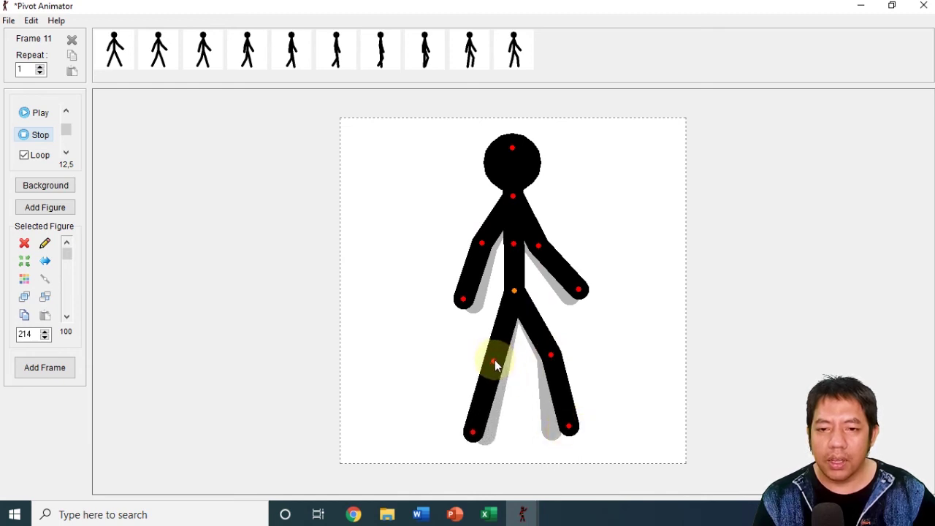
click(44, 370)
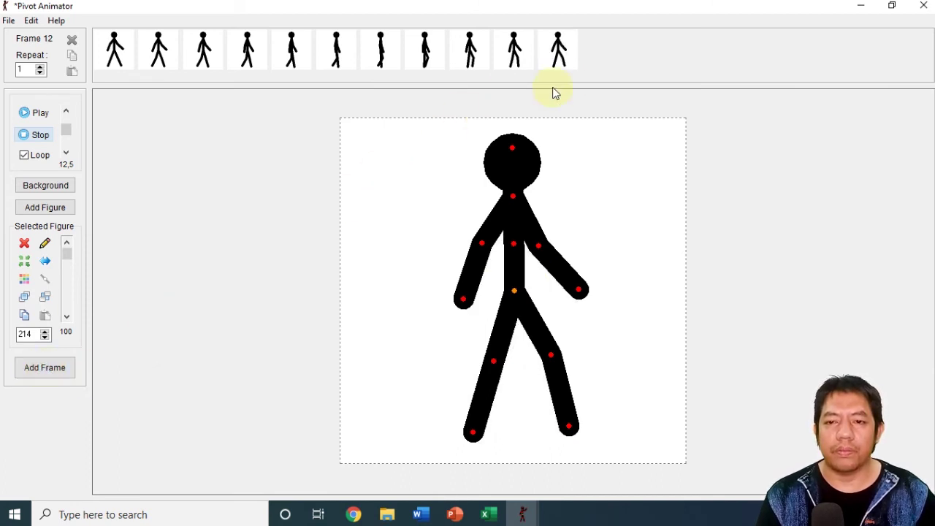
Step: Compare frame 1 with frame 11 and play the walking animation from the beginning
click(115, 50)
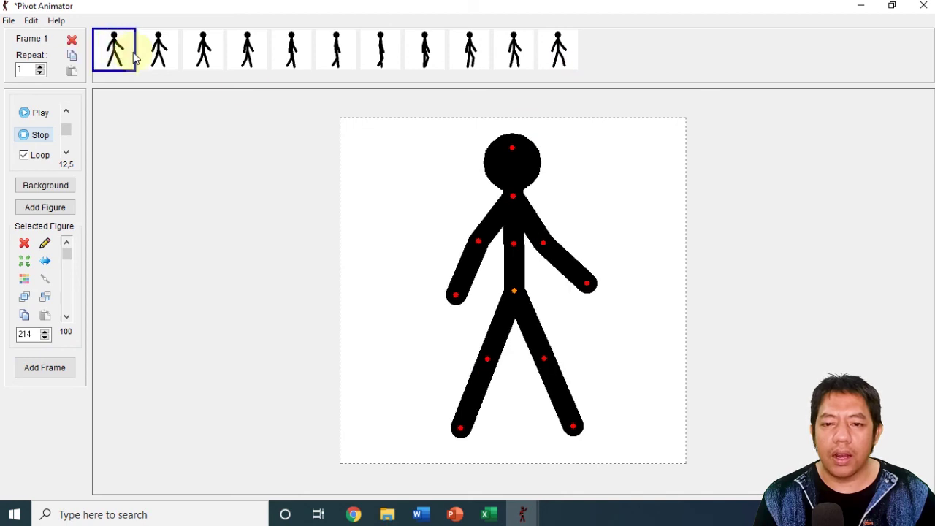
click(558, 51)
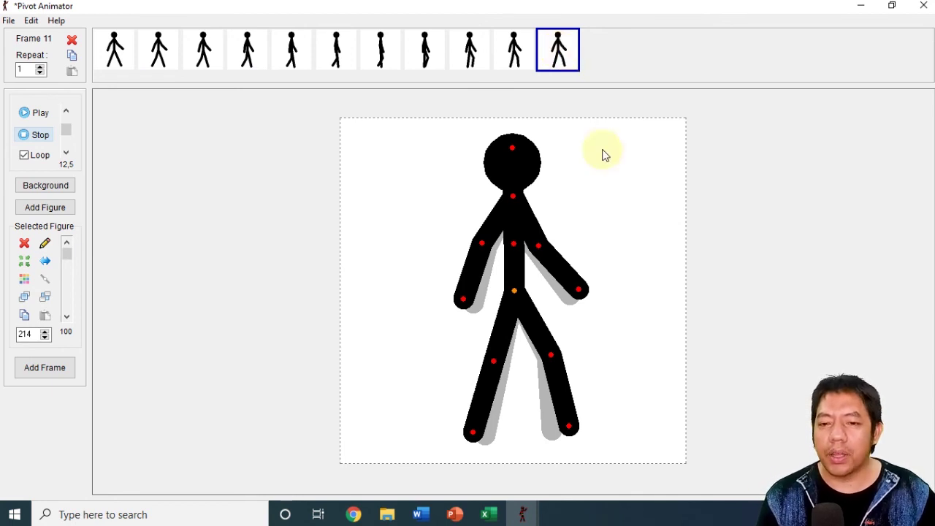
click(113, 48)
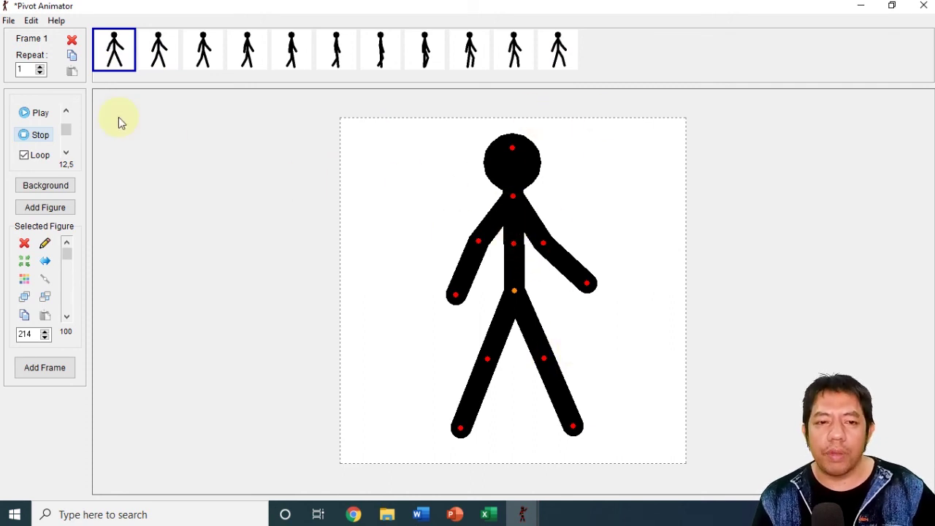
click(40, 114)
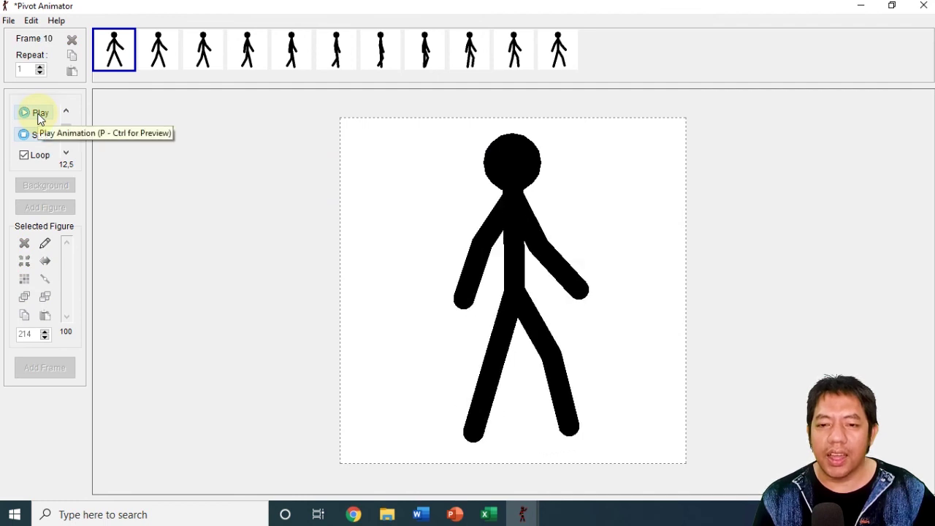